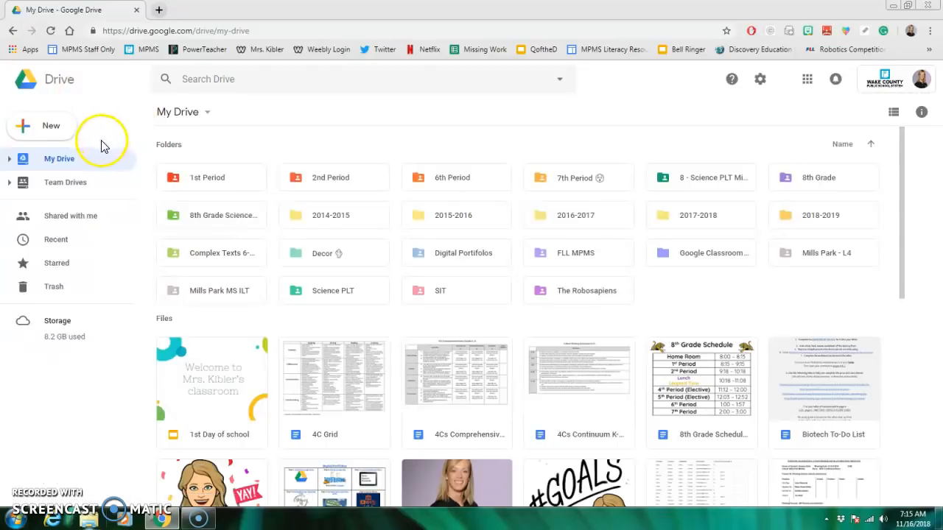
- Create a new Google Sites website from My Drive
click(56, 131)
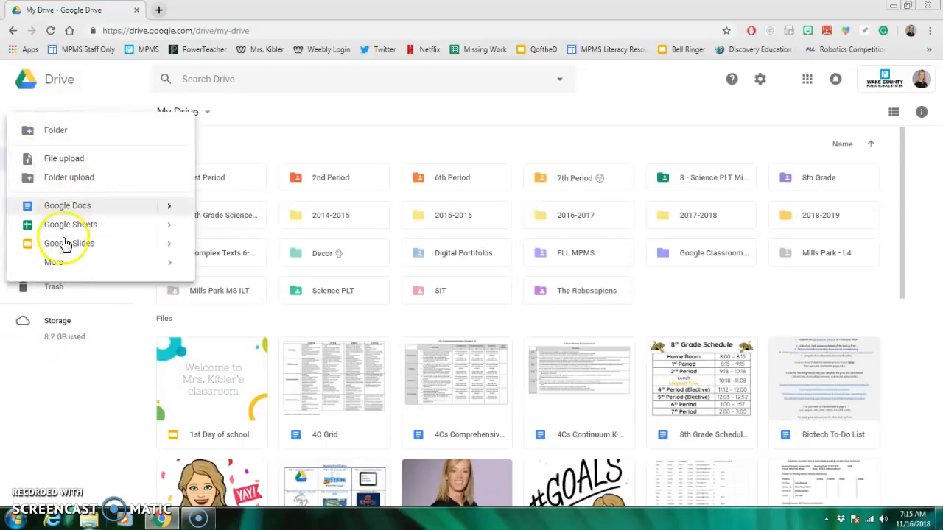
mouse_move(67, 268)
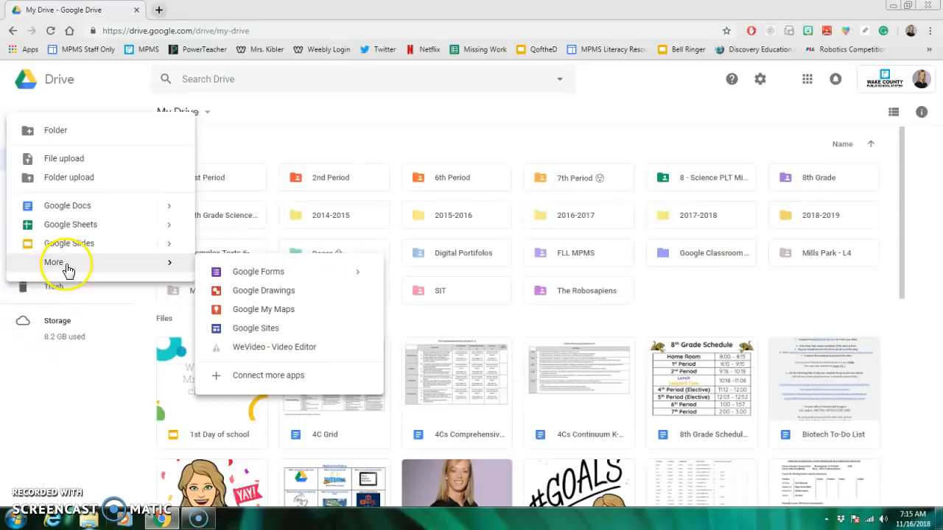
click(274, 332)
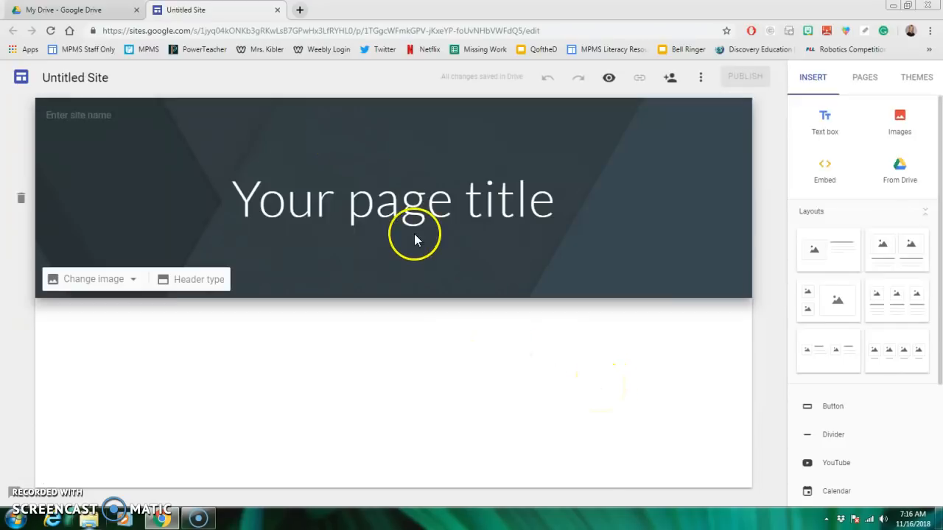
- Replace the placeholder page title in the header with the teacher's title and surname
click(389, 206)
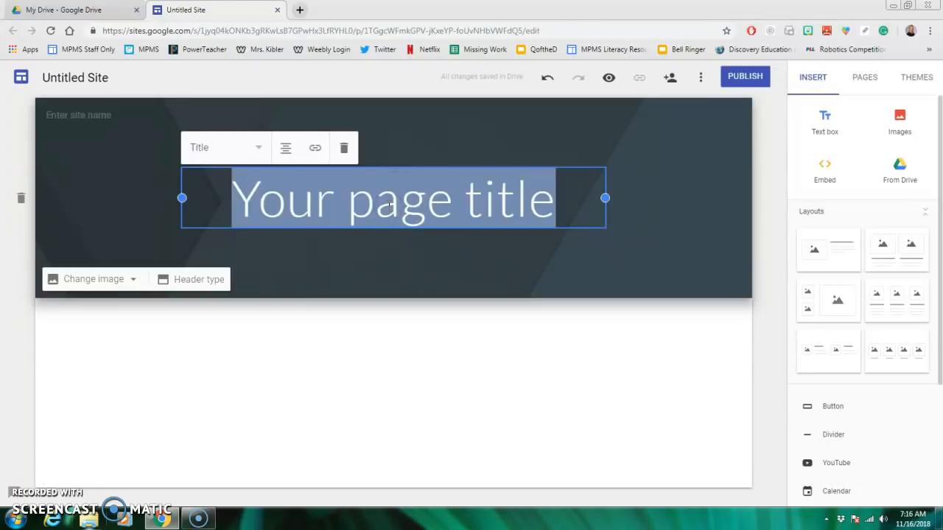
key(BackSpace)
text(Mea.)
key(BackSpace)
key(BackSpace)
key(BackSpace)
text(ea)
key(BackSpace)
key(BackSpace)
text(rs. Kibler)
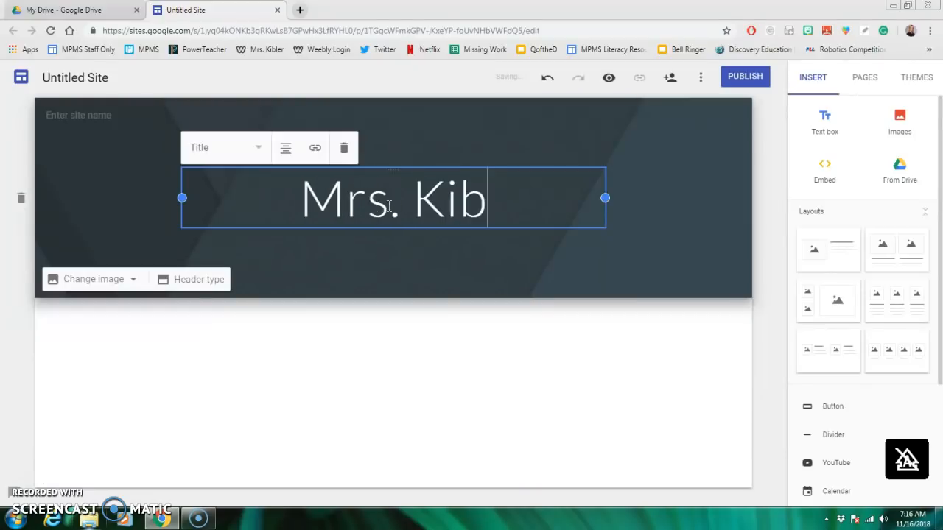
- Enter the teacher's title and surname as the site name
click(93, 114)
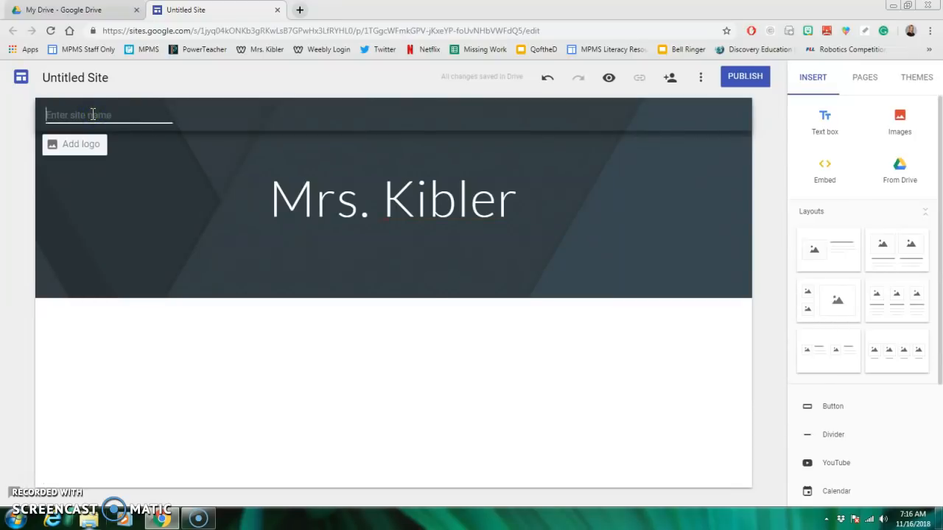
text(Mrs. Kibler)
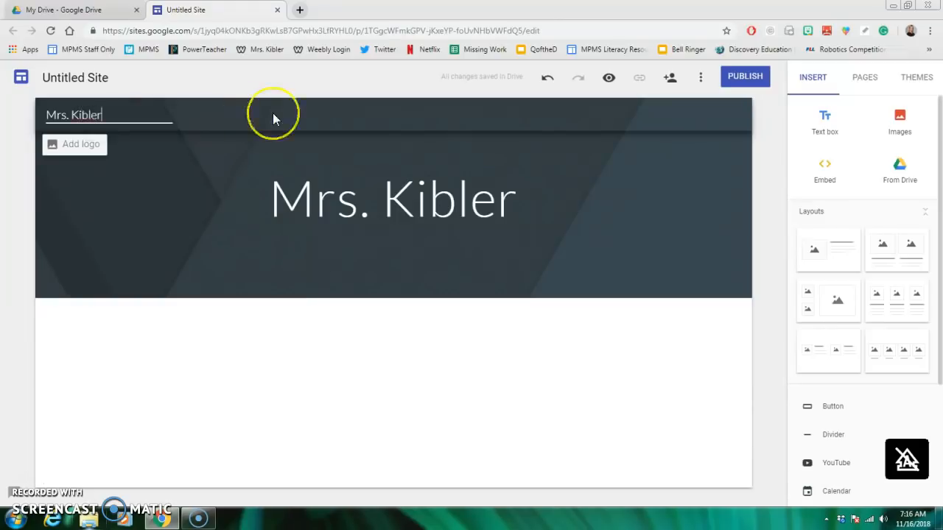
click(258, 118)
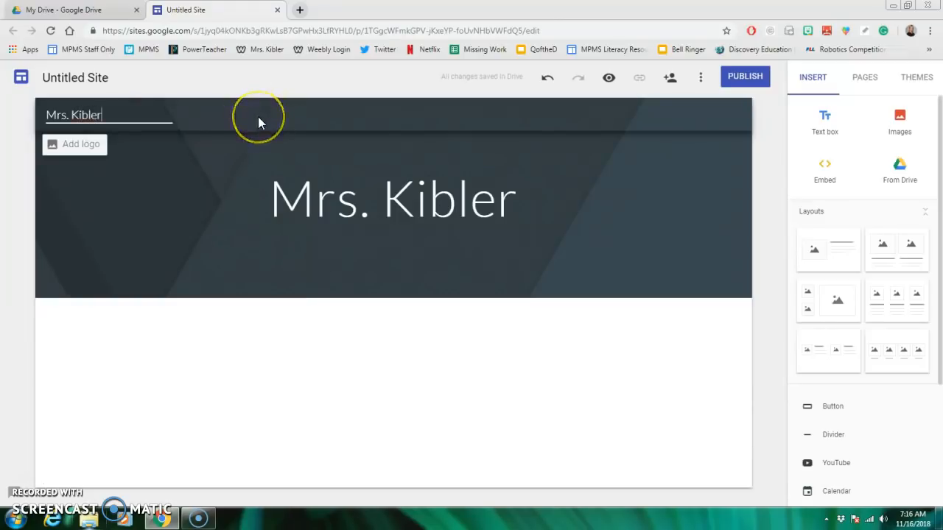
click(247, 134)
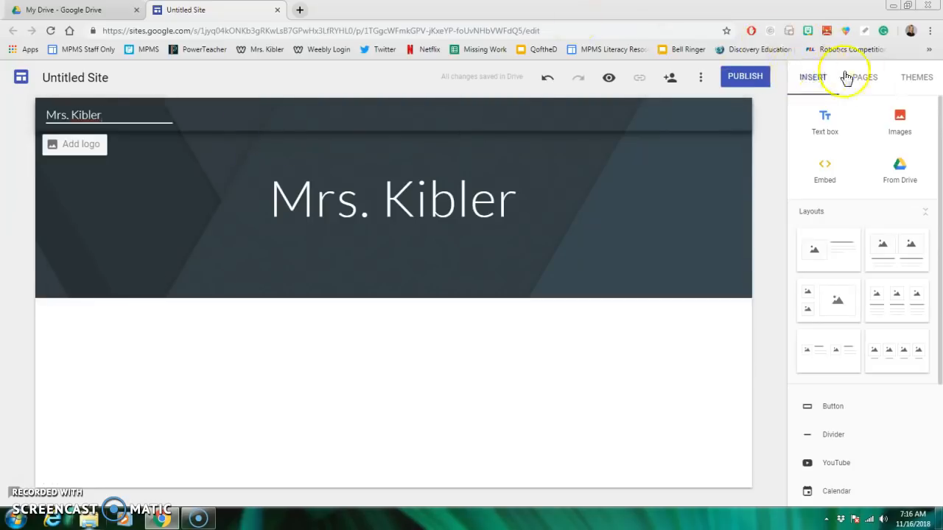
- Apply the Level theme to the site with the green accent color
click(916, 81)
click(890, 267)
click(888, 383)
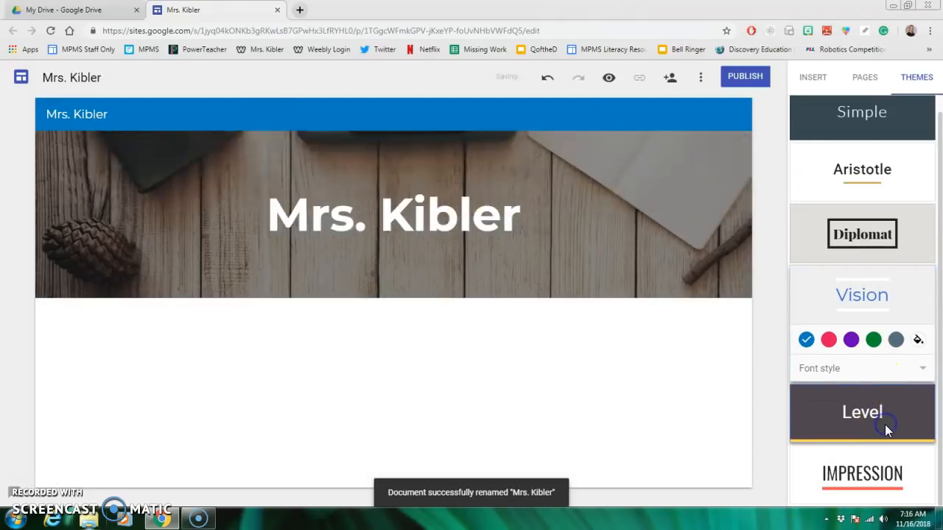
click(886, 425)
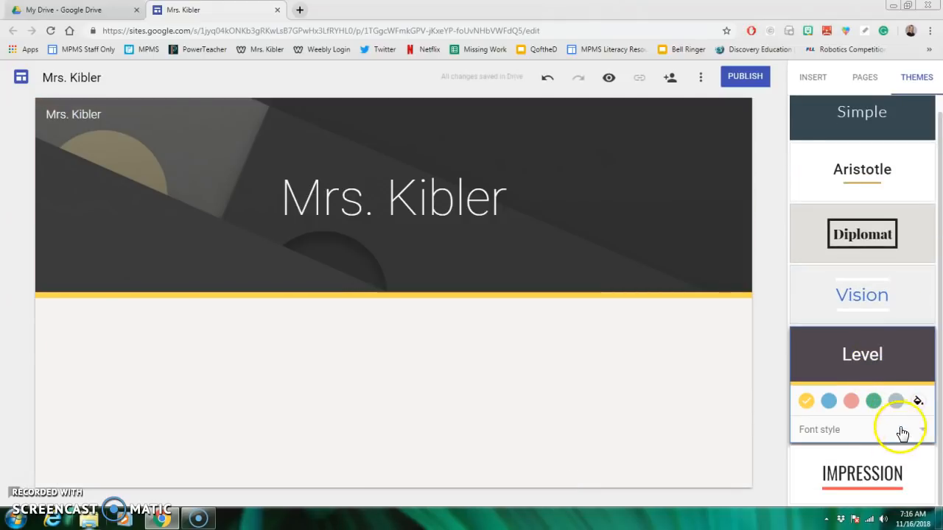
click(873, 406)
- Try the Narrow font style on the Level theme and return it to Sans
click(884, 436)
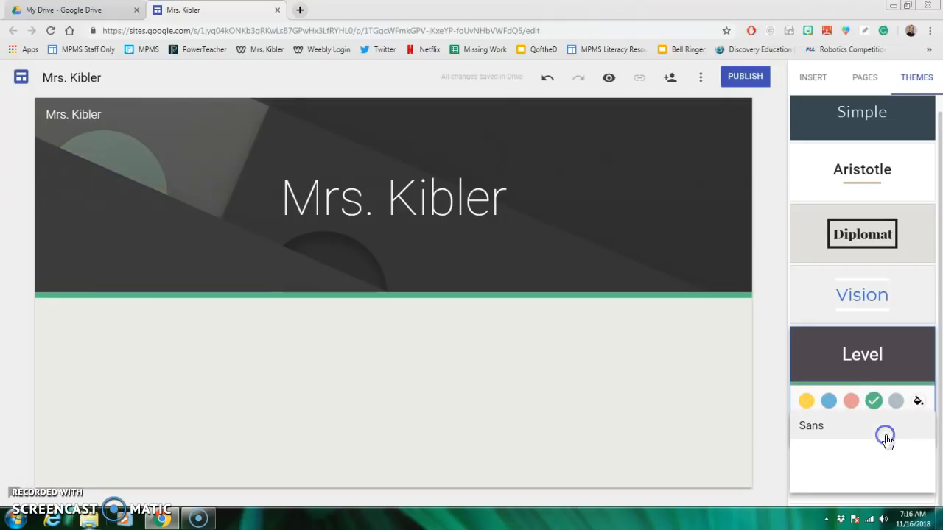
click(846, 481)
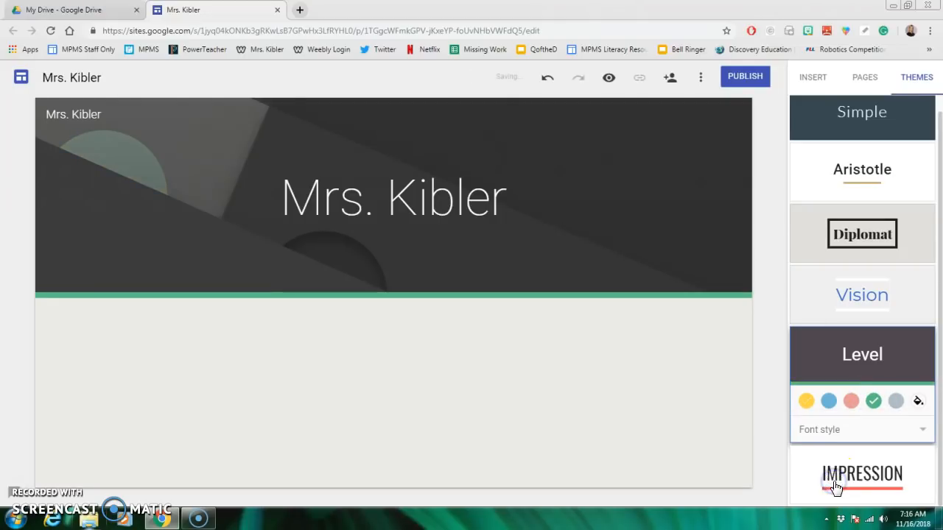
click(876, 437)
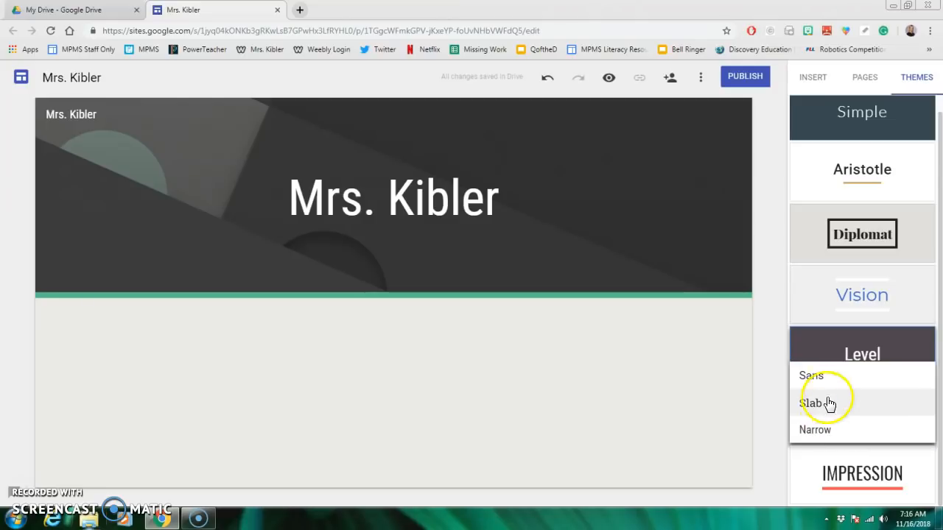
click(821, 379)
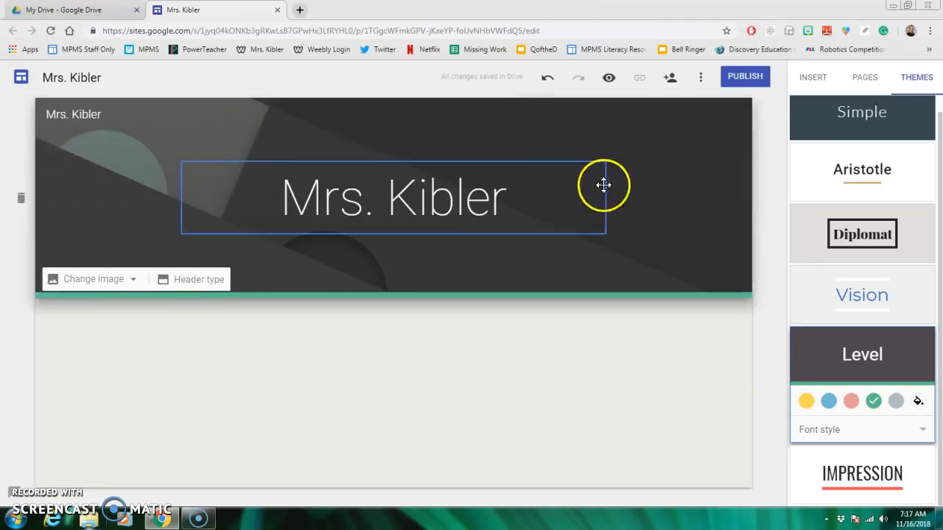
click(195, 283)
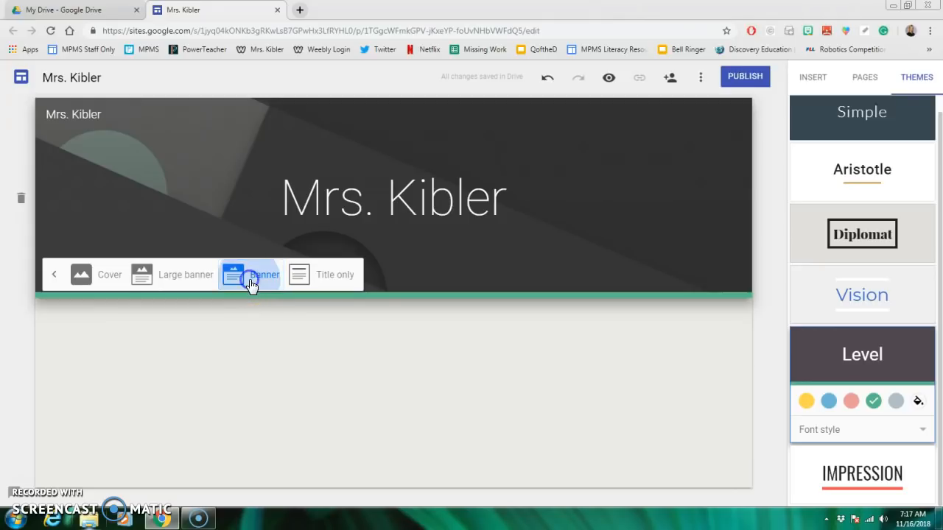
click(238, 329)
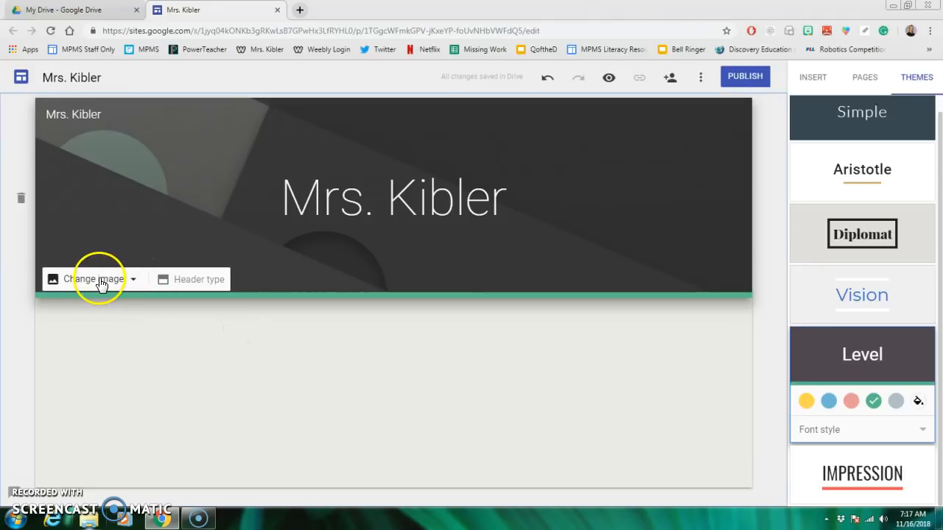
- Change the header image to the starry night sky picture from the image gallery
click(133, 281)
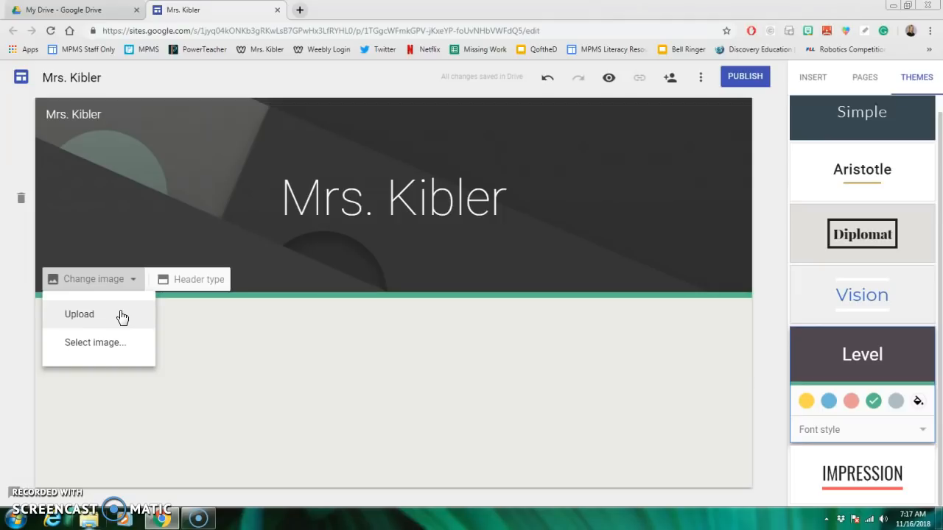
click(115, 350)
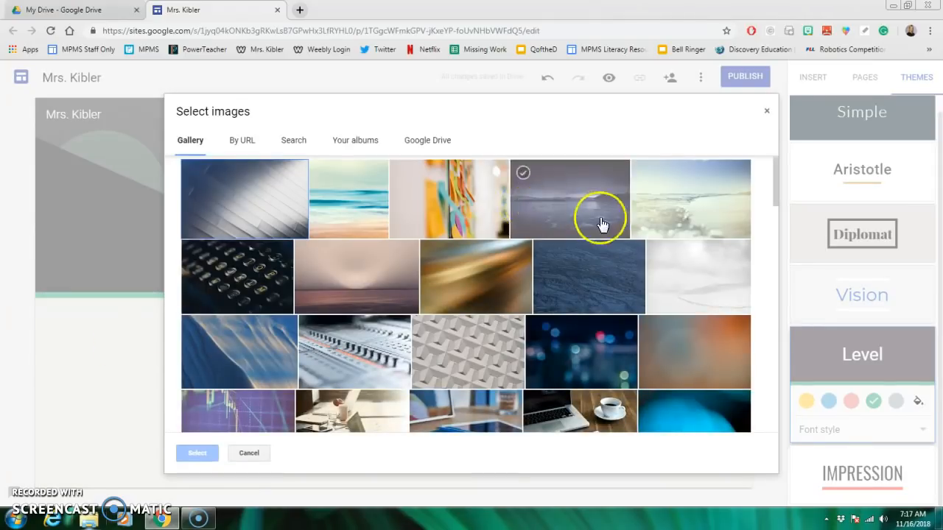
scroll(631, 257, down, 3)
scroll(637, 265, down, 10)
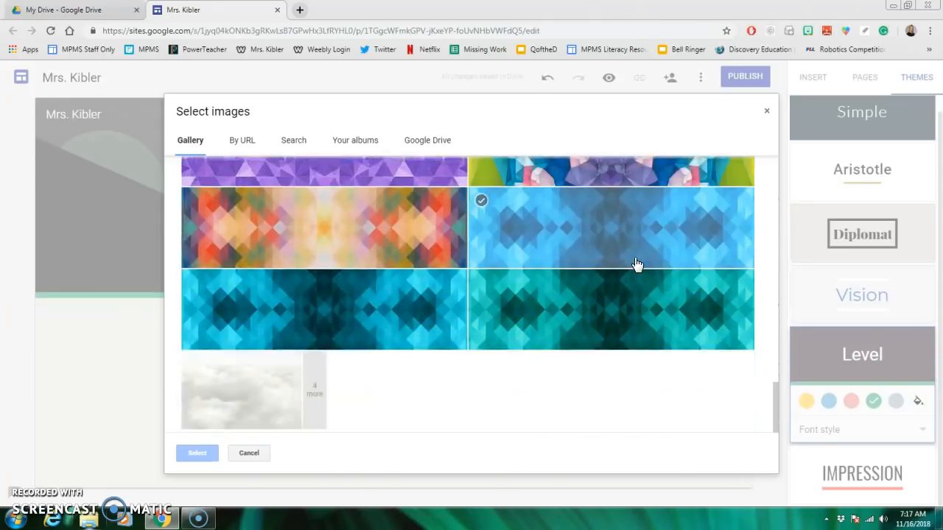
scroll(637, 265, up, 4)
scroll(638, 265, down, 4)
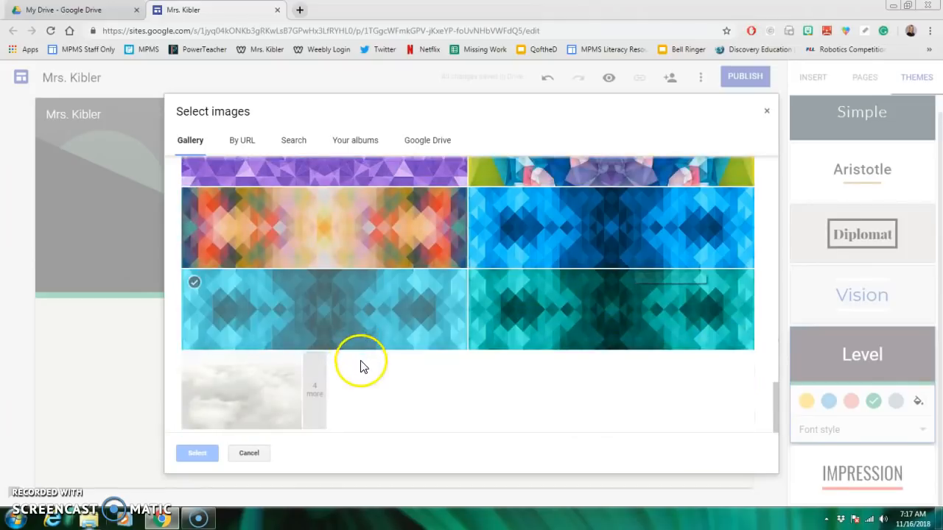
click(313, 396)
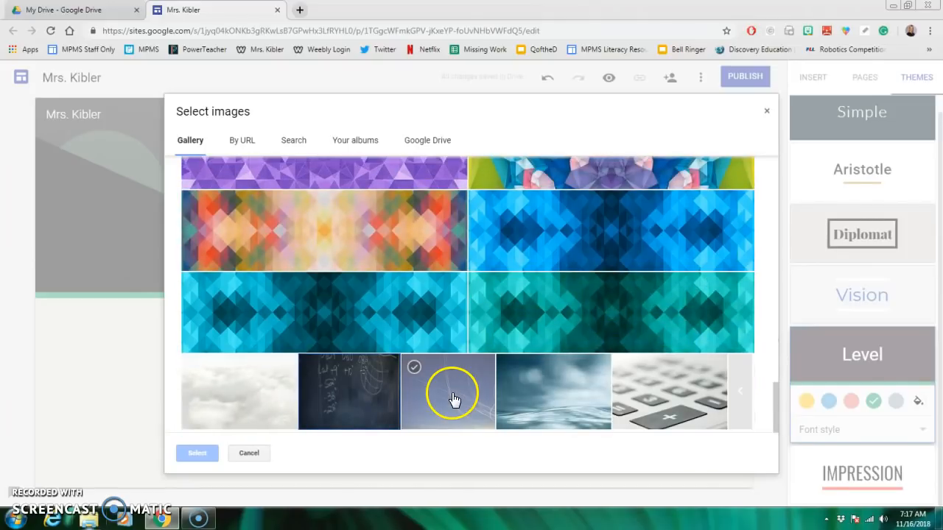
scroll(473, 377, up, 15)
scroll(475, 381, up, 4)
scroll(475, 381, down, 2)
click(474, 381)
scroll(475, 383, up, 1)
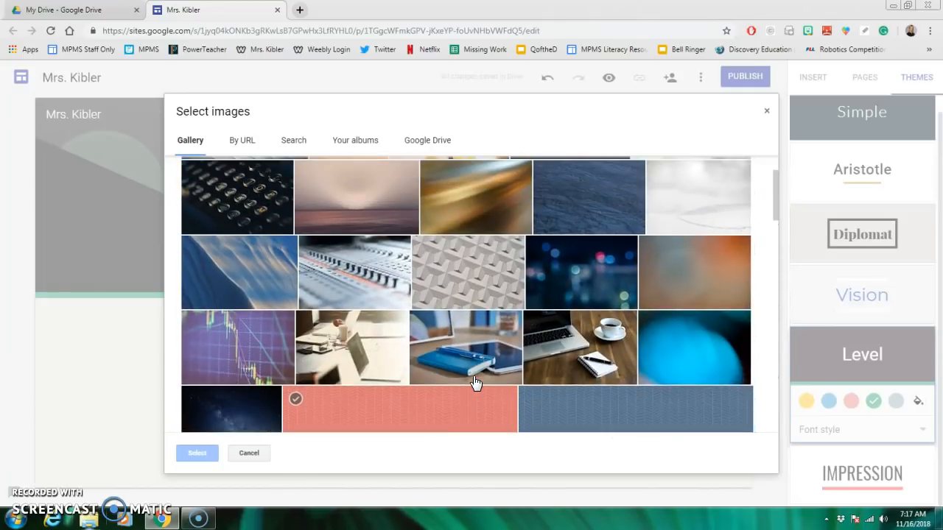
scroll(457, 379, down, 2)
click(245, 320)
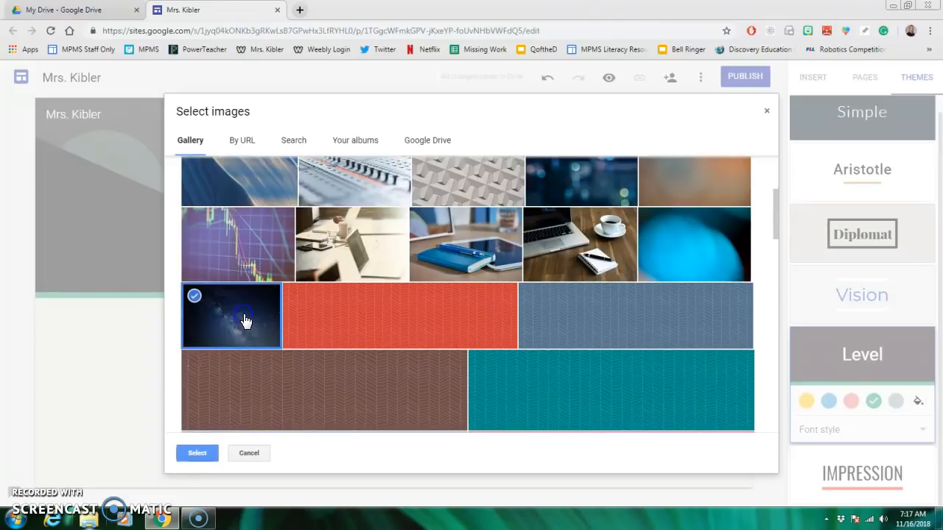
click(197, 453)
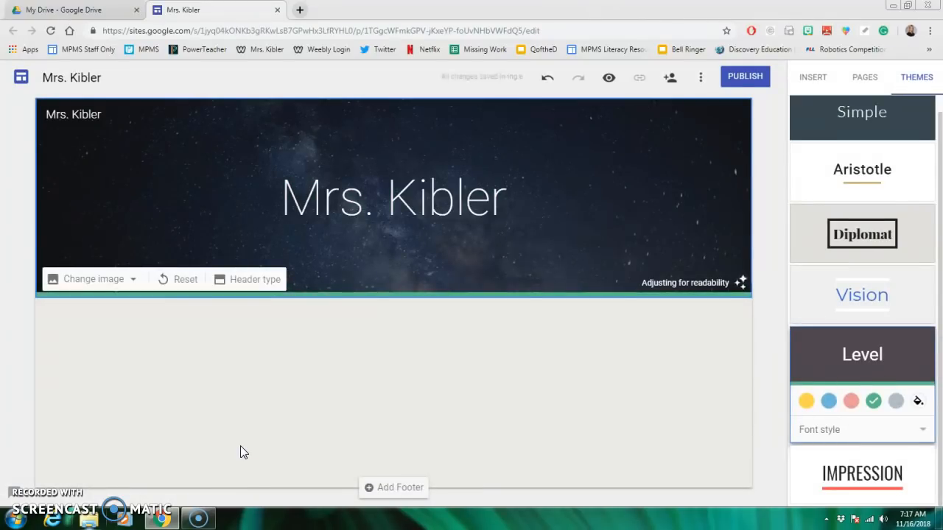
click(326, 364)
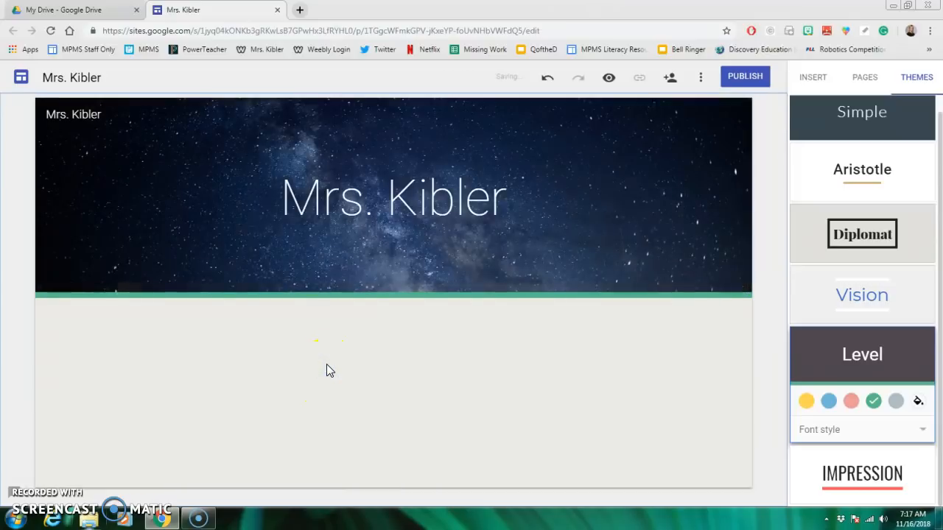
- Insert a text box below the header and enter "My name is...." as its first line
click(809, 79)
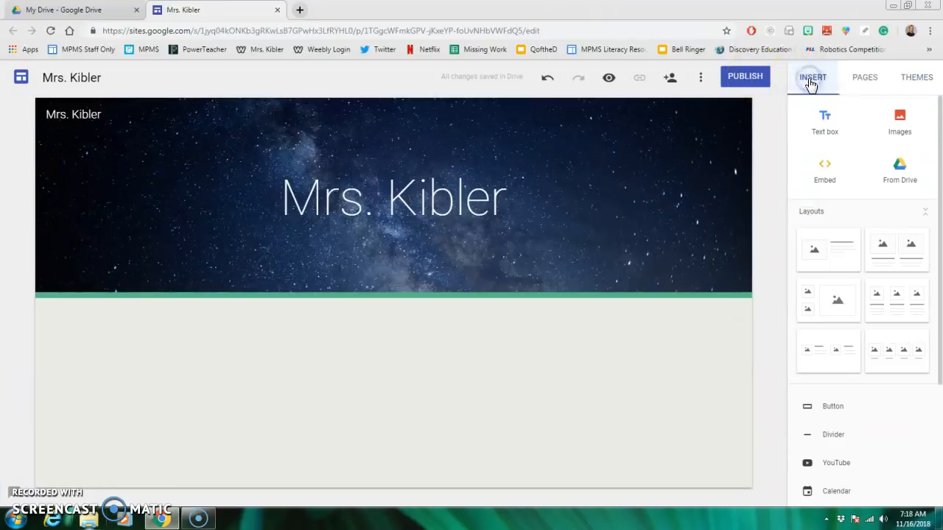
click(820, 125)
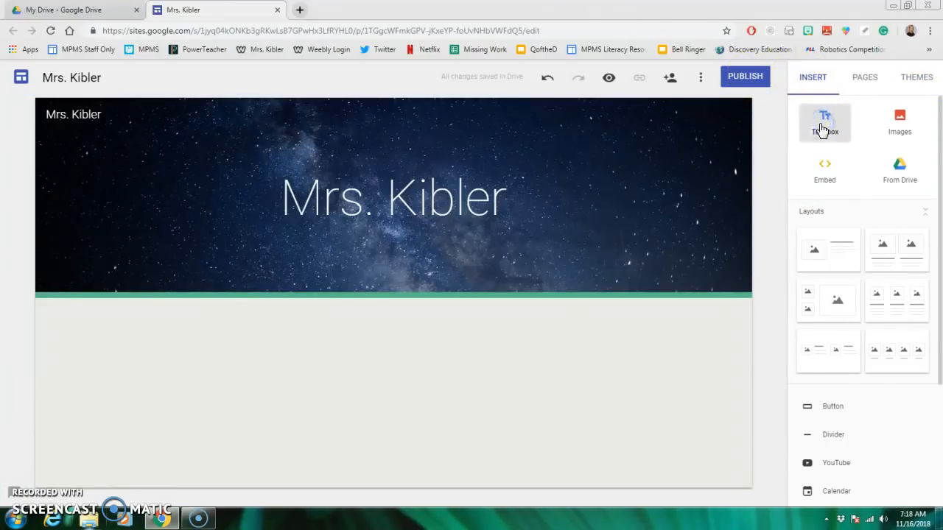
click(349, 329)
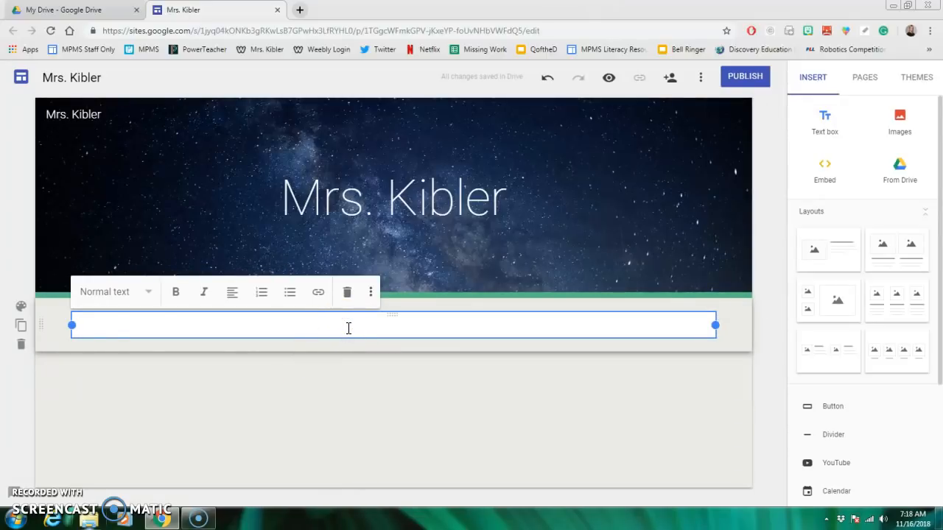
text(My name is....)
key(Return)
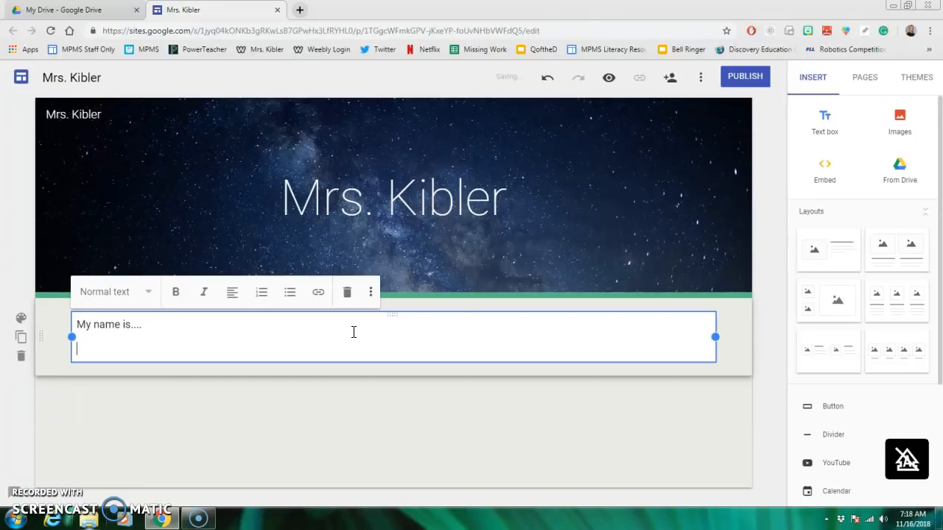
- Enter "I attending MPMS...." as the second line of the text box
text(I attending MPMS....)
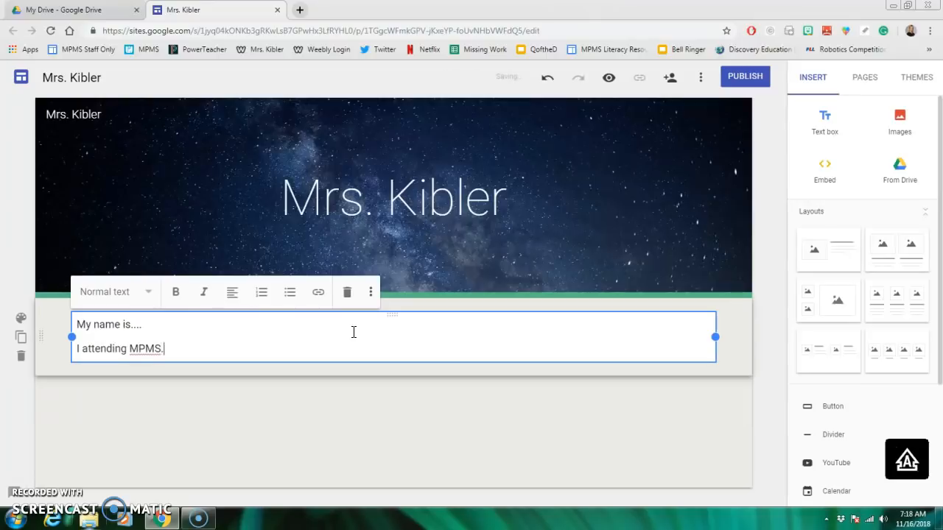
key(Return)
- Add the line "I love cats." to the text box, followed by an empty line
key(Return)
key(BackSpace)
key(Caps_Lock)
key(Caps_Lock)
text(I L)
key(BackSpace)
key(BackSpace)
key(BackSpace)
key(BackSpace)
key(Return)
key(BackSpace)
key(Return)
text(I)
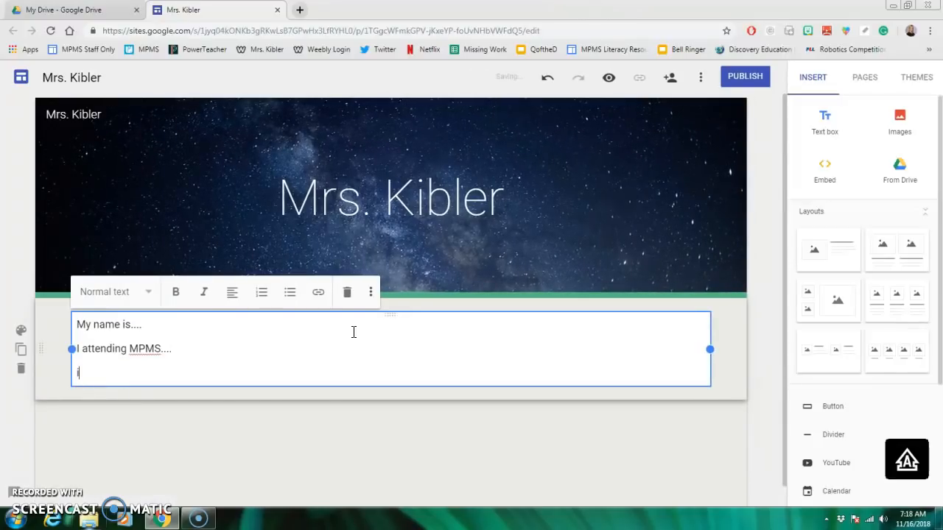
text( love cats.)
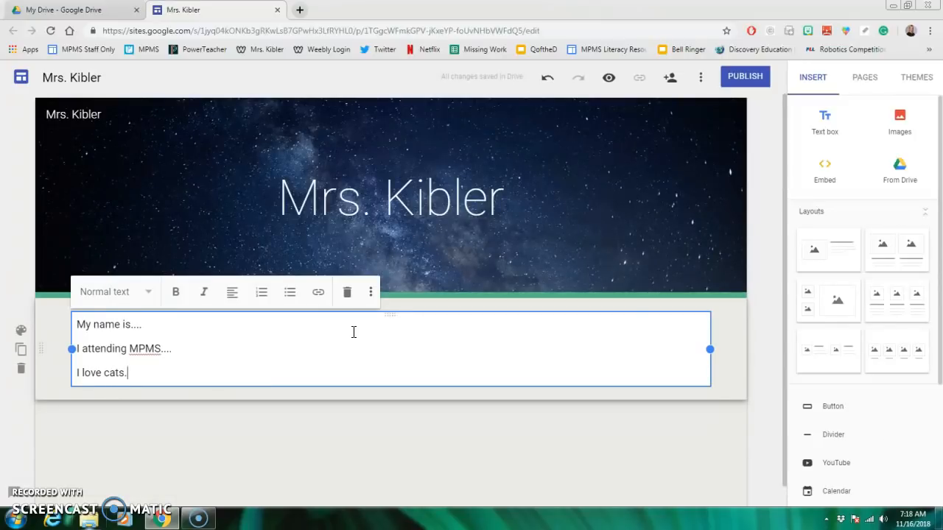
key(Return)
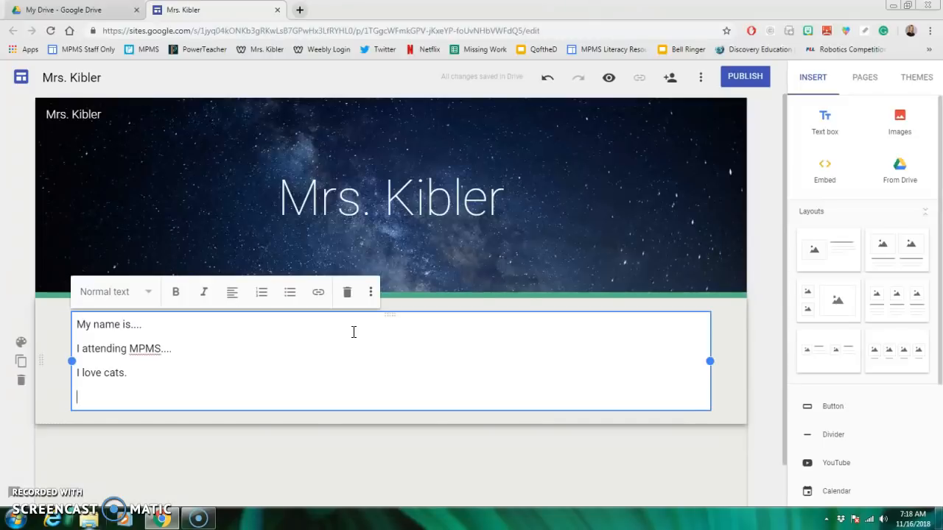
- Insert three layouts below the text box: image beside text, two captioned images, and two stacked images beside a large one
click(901, 125)
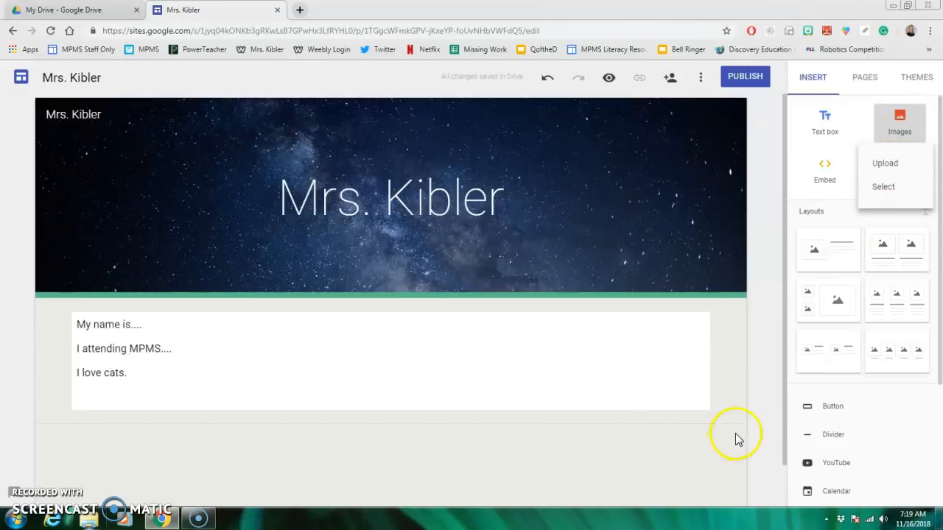
click(700, 455)
click(823, 264)
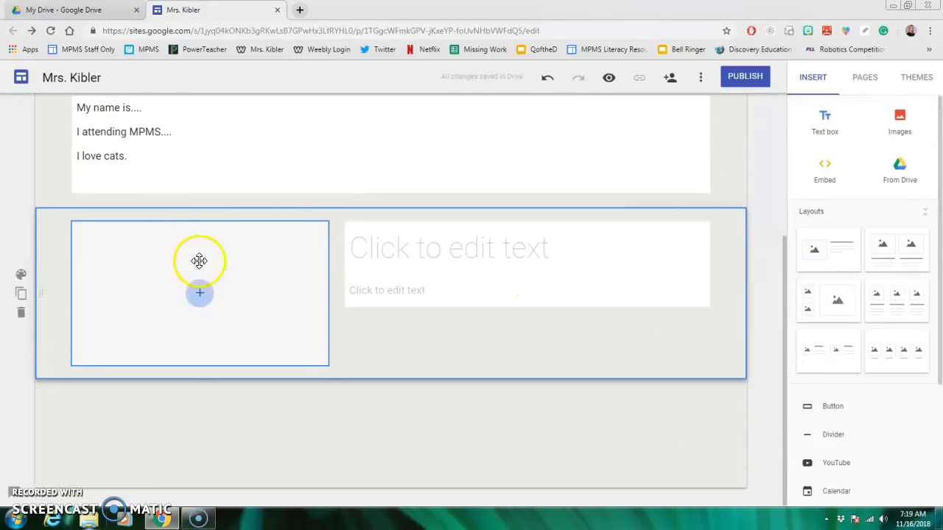
click(899, 263)
click(832, 309)
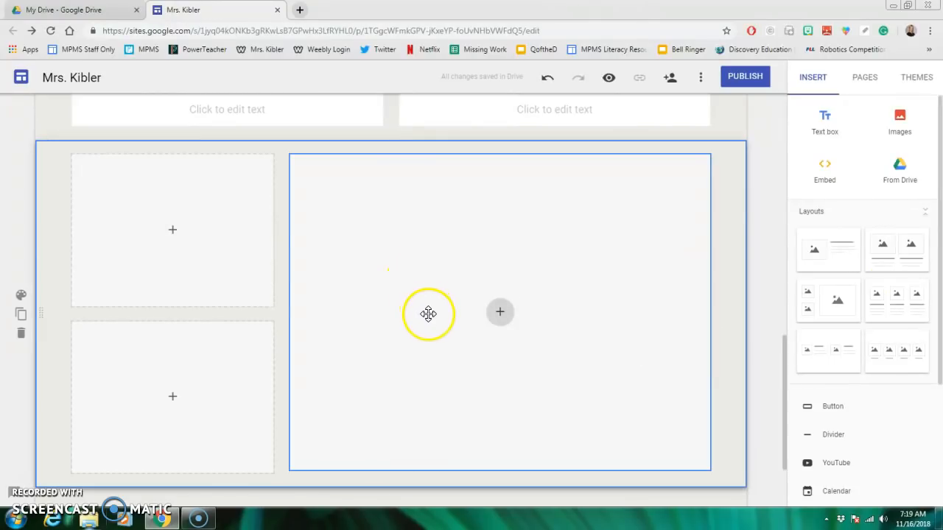
scroll(433, 322, up, 4)
scroll(433, 322, up, 4)
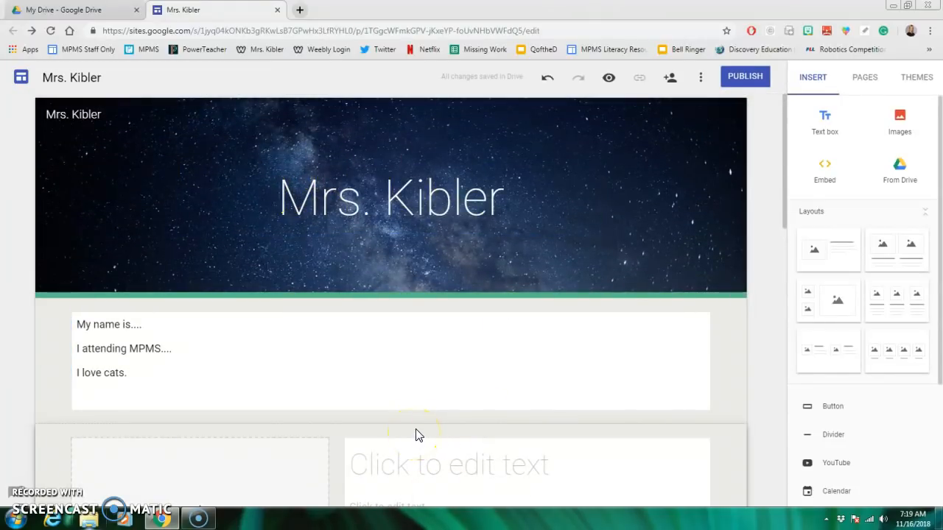
click(510, 347)
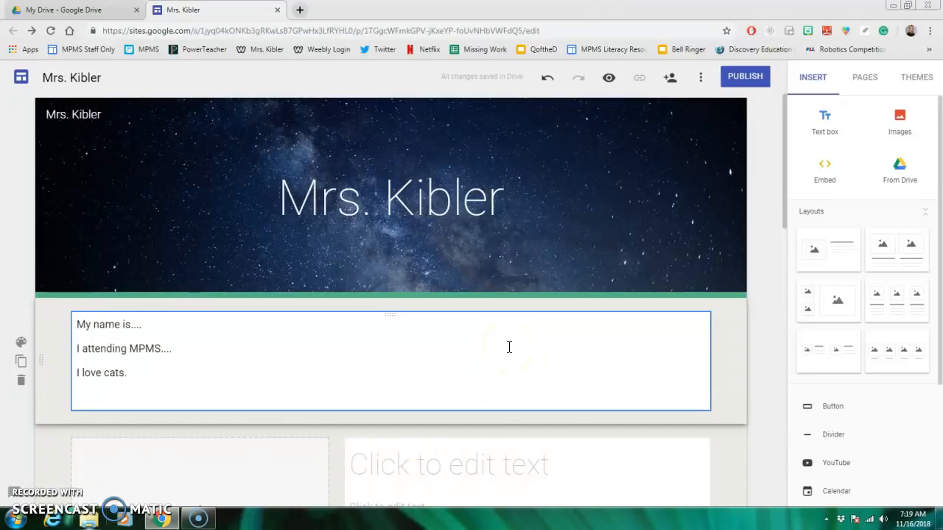
- Add a new page named "About Me" to the site
click(866, 78)
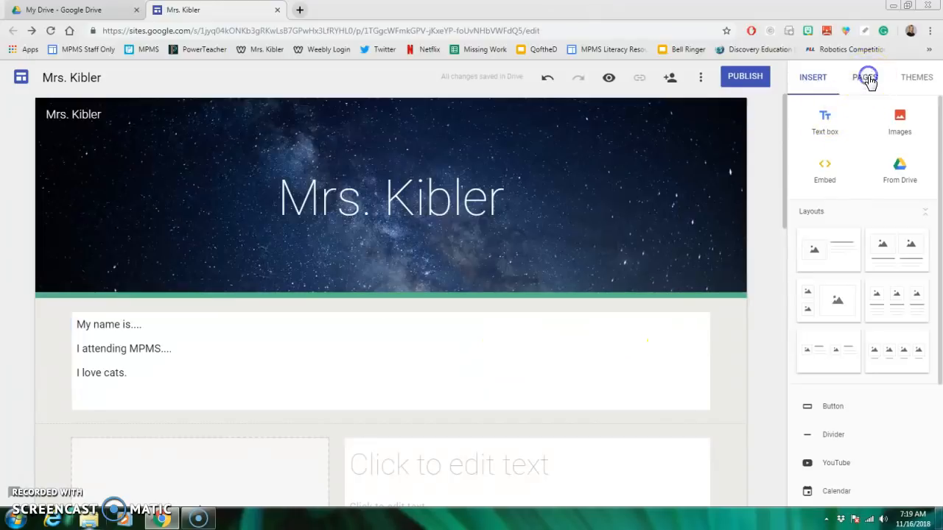
click(865, 470)
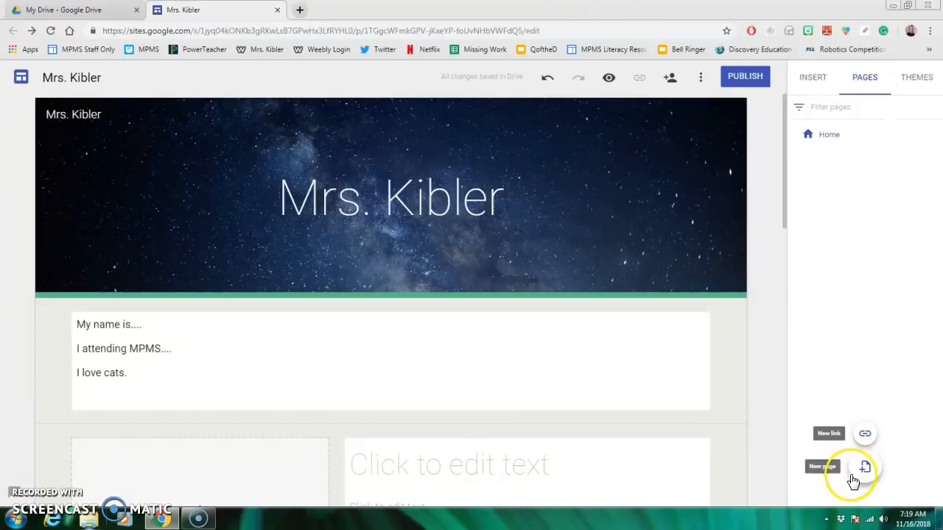
click(872, 480)
click(866, 473)
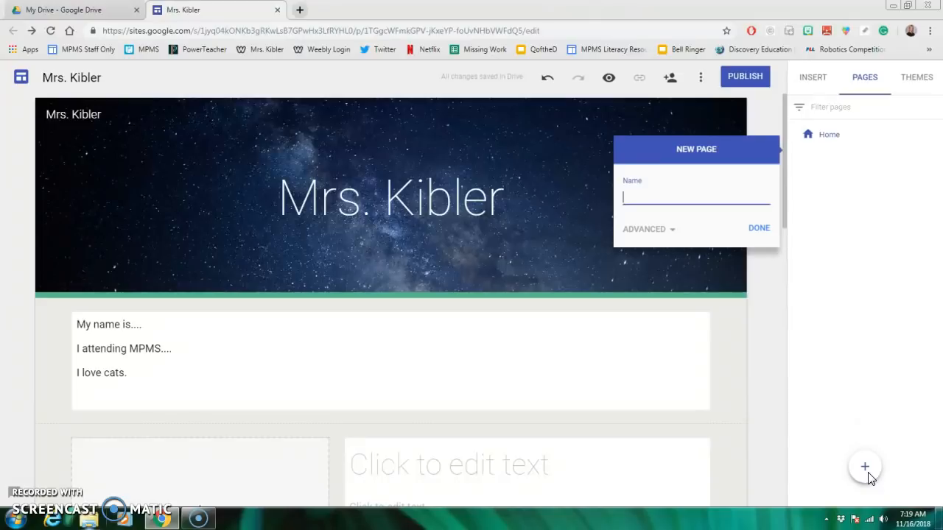
text(About Me)
click(760, 231)
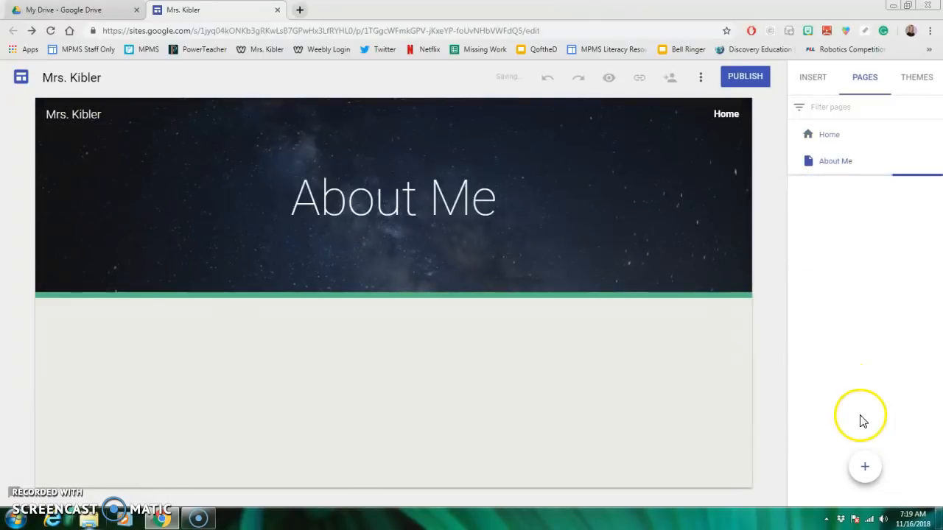
- Add a new page named "Learning" to the site
click(860, 469)
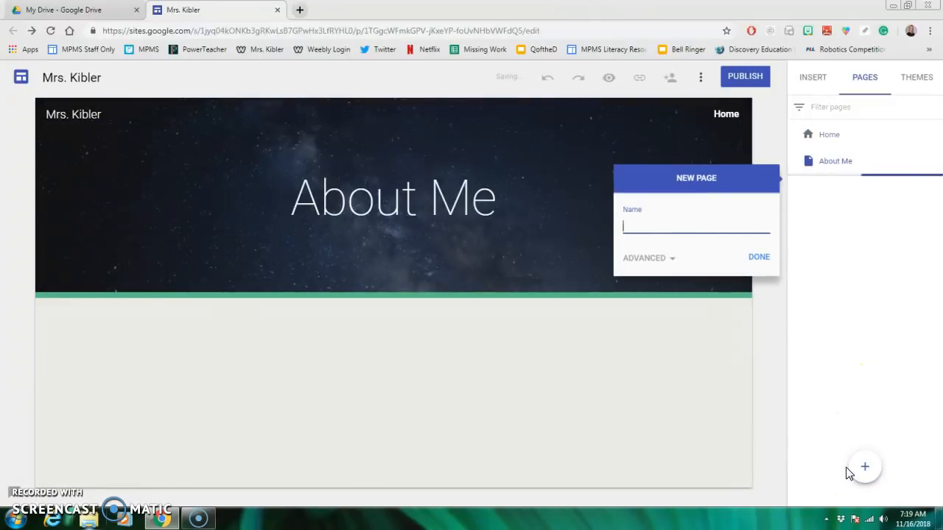
text(Learning)
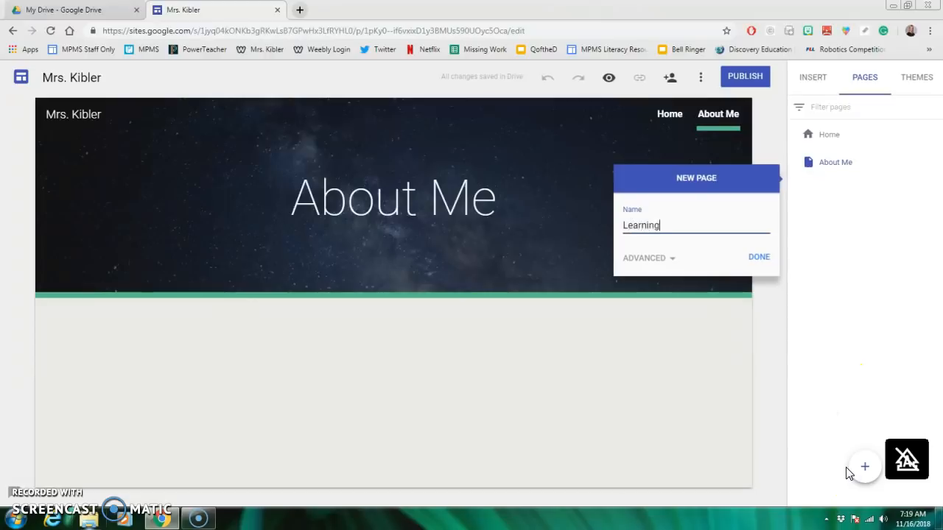
click(768, 256)
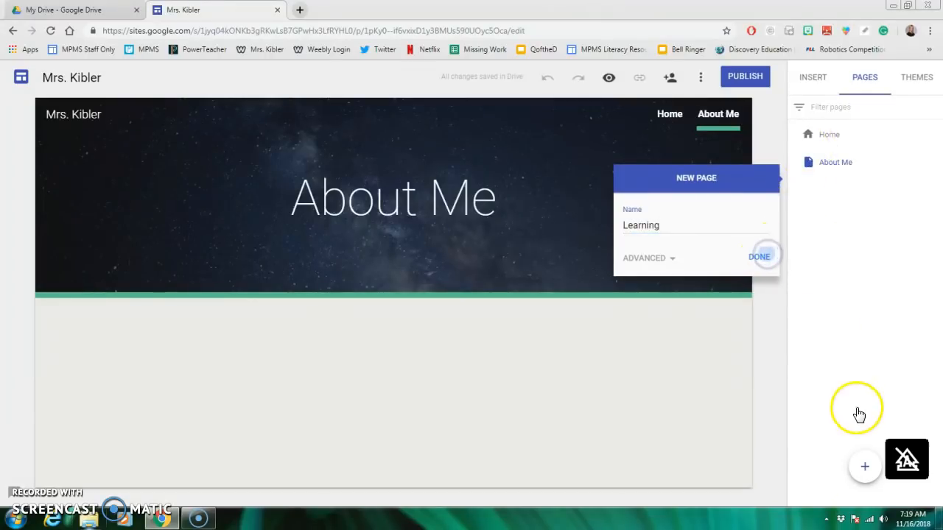
- Add a new page named "Extra Curricular" to the site
click(867, 471)
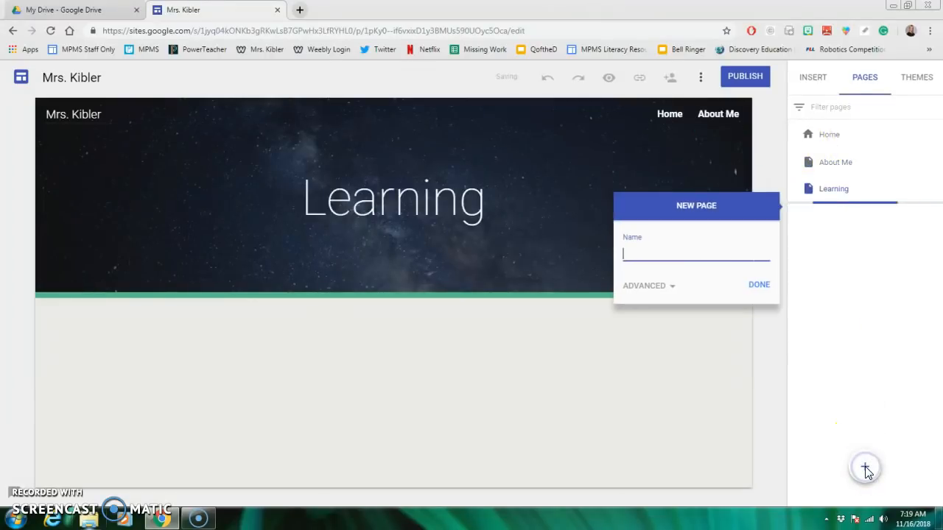
text(Extra Curricular)
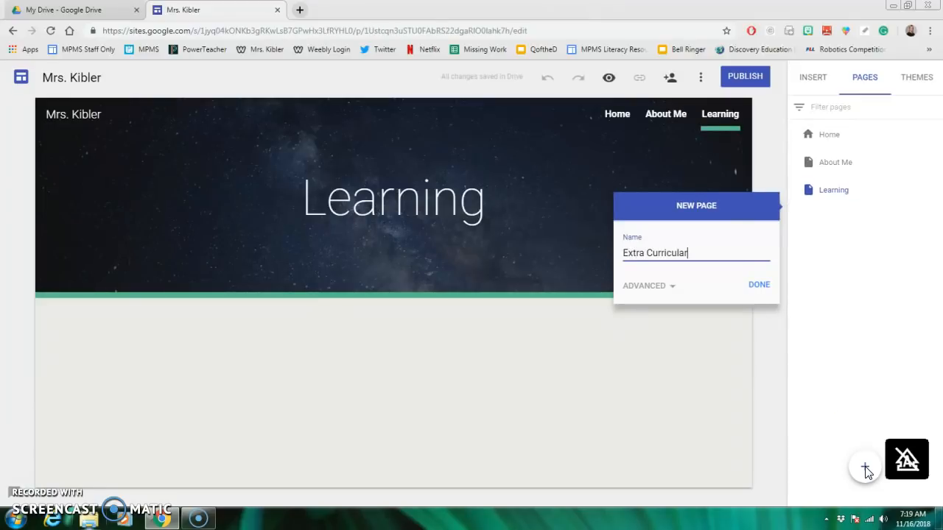
click(867, 450)
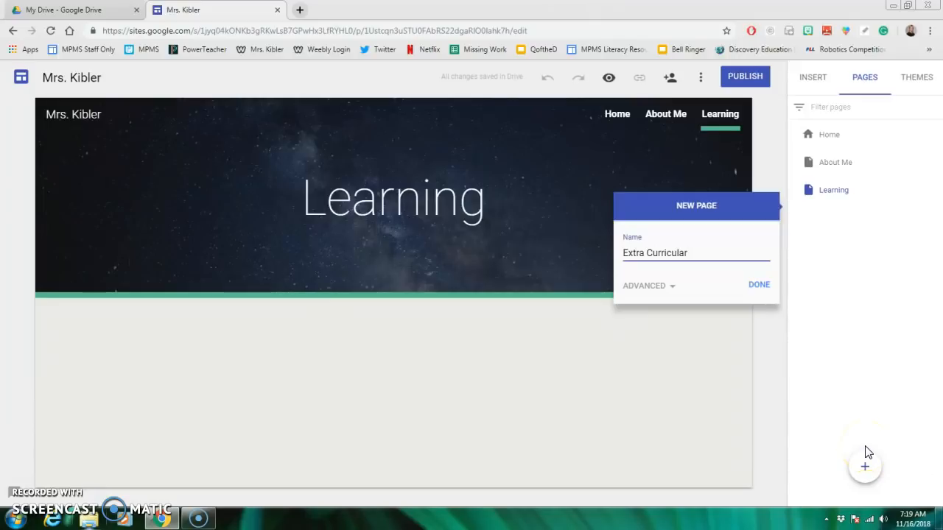
click(759, 286)
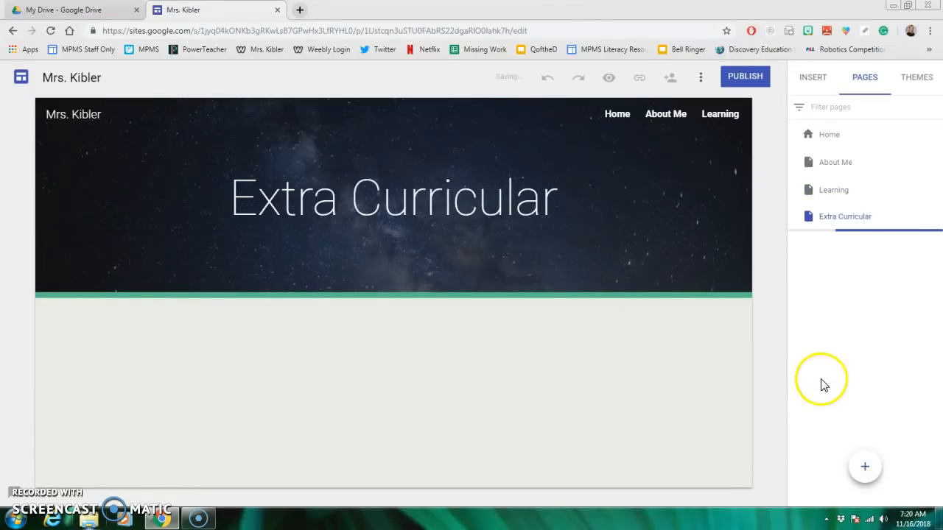
- Add a new page named "Recognition" to the site, correcting the spelling of its name
click(865, 472)
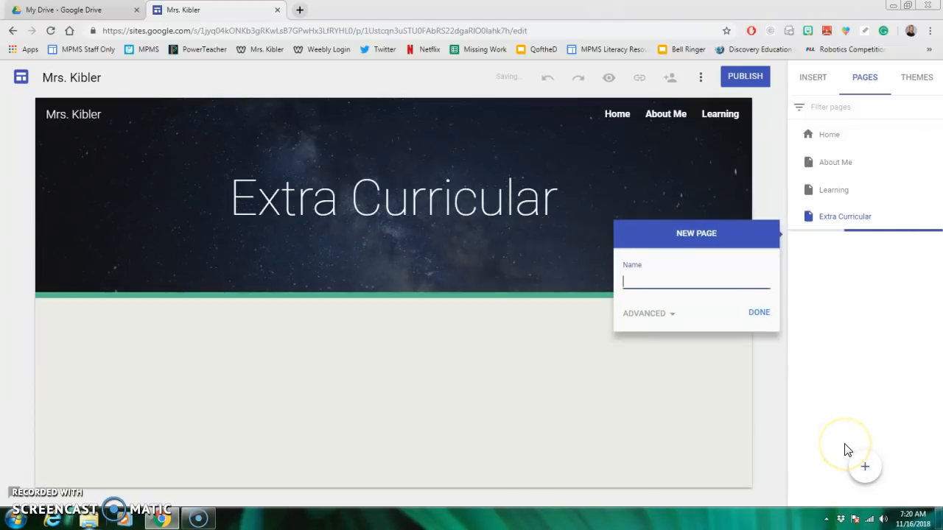
text(R)
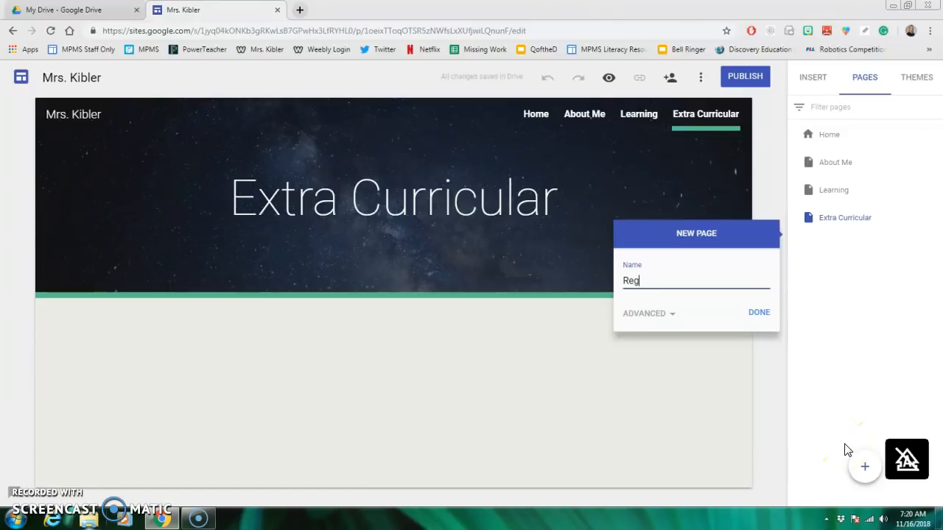
text(eg)
key(BackSpace)
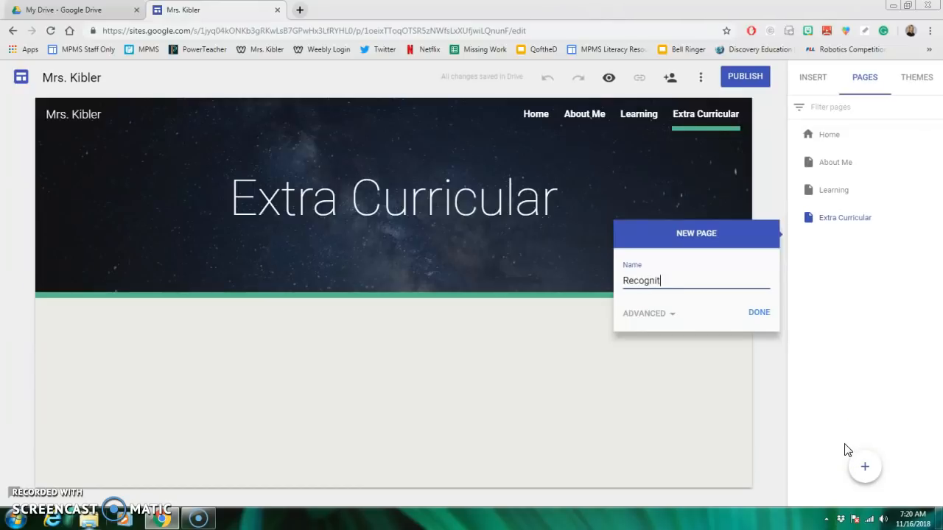
right_click(648, 280)
click(669, 293)
click(757, 316)
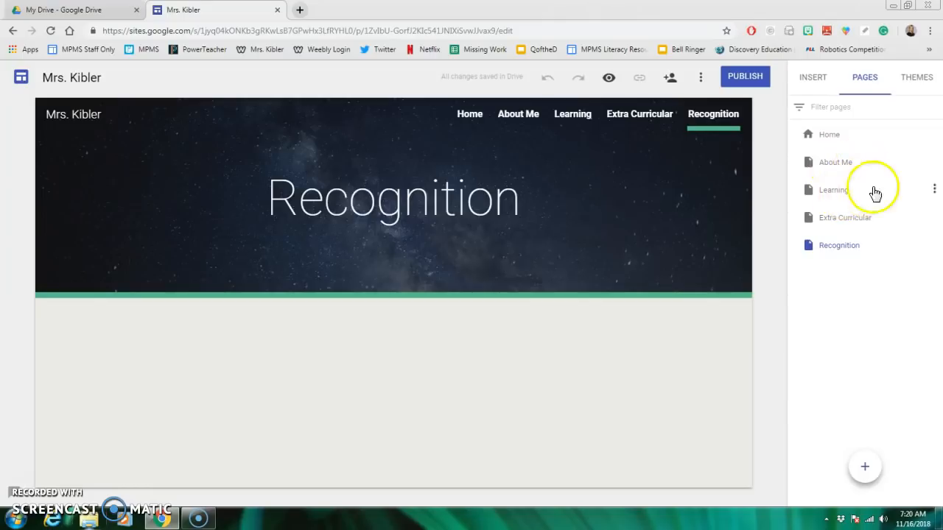
- Add a subpage named "Math 8" under the Learning page
click(934, 190)
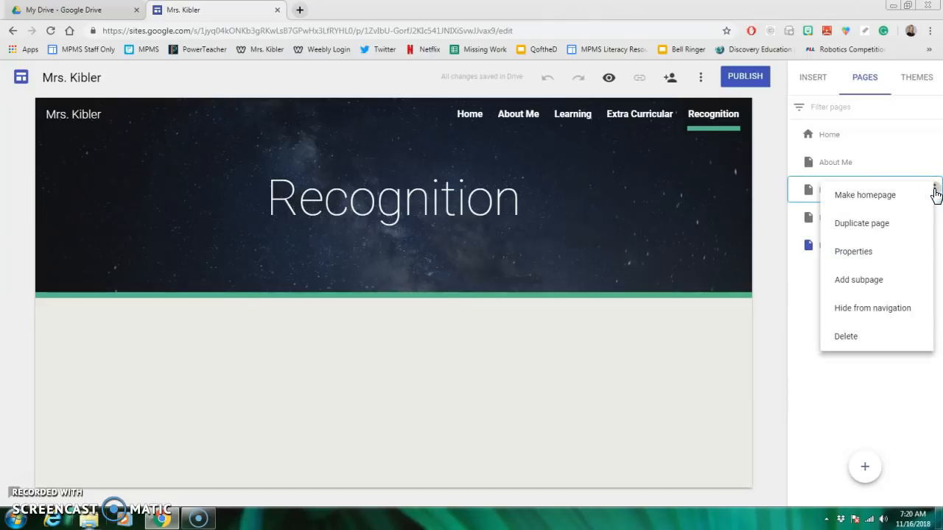
click(886, 283)
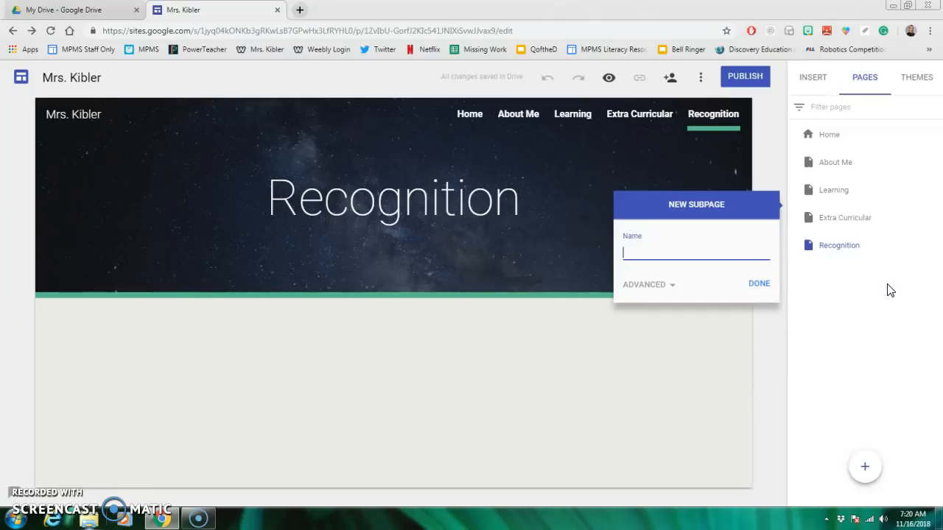
text(M)
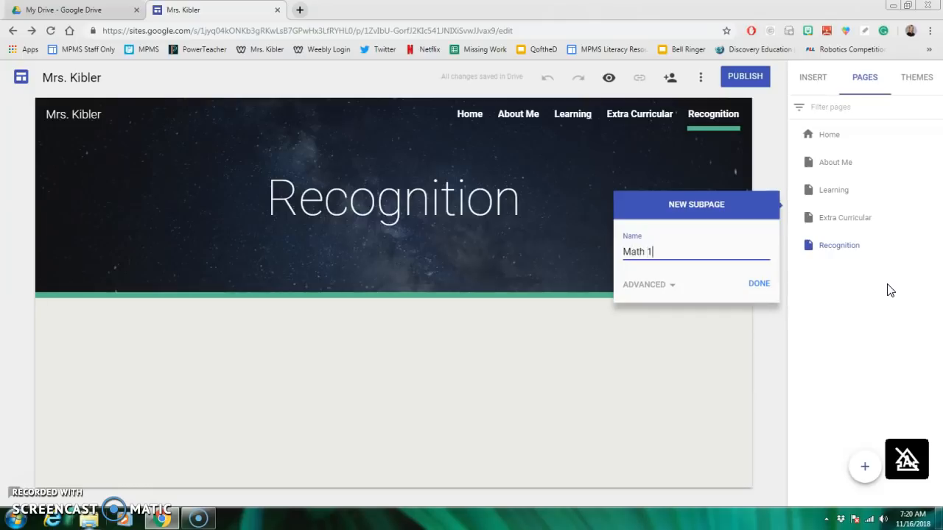
text(ath 2)
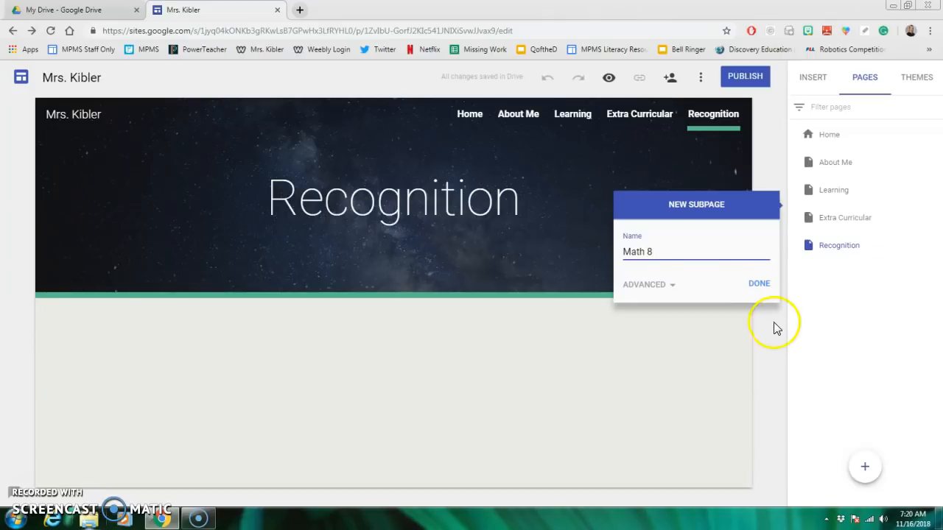
click(759, 284)
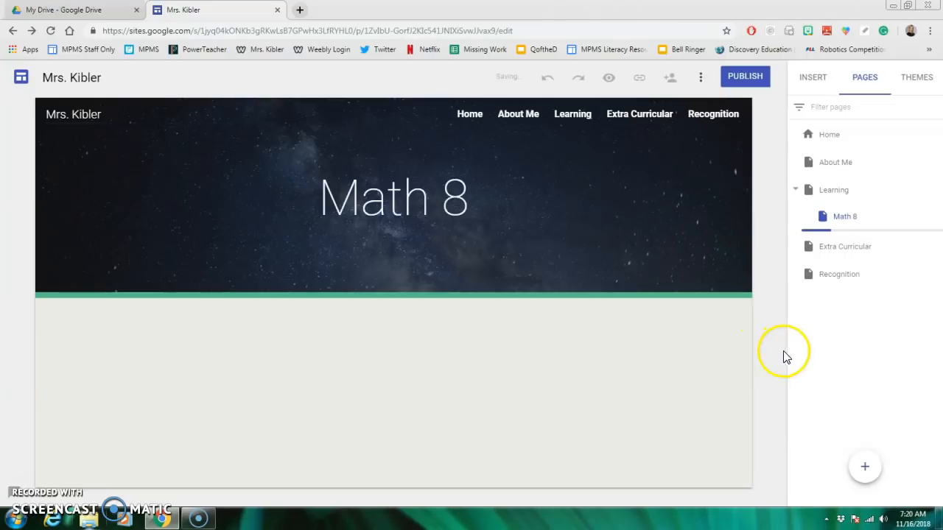
click(933, 190)
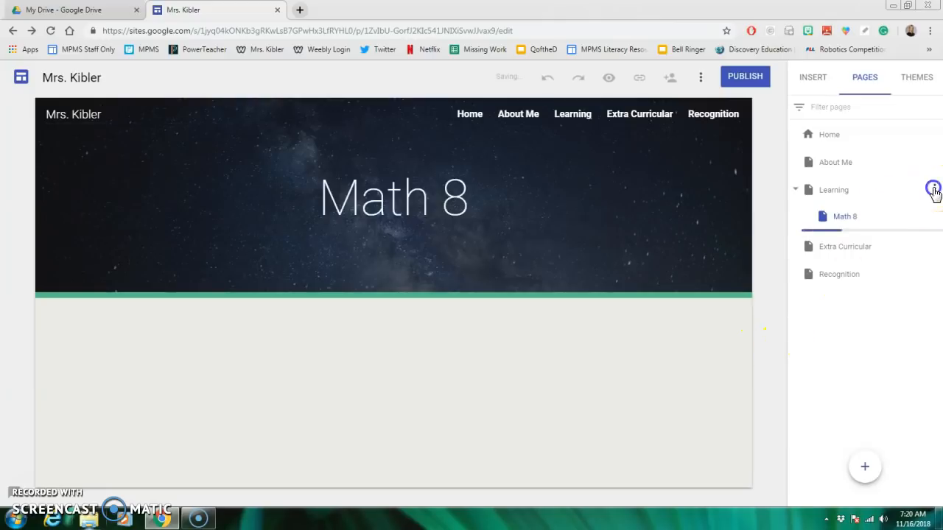
click(883, 282)
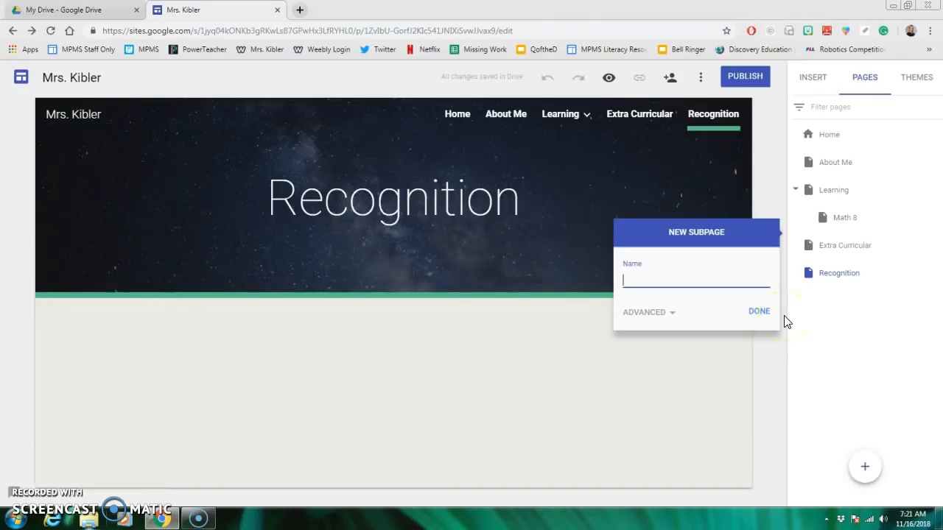
click(777, 386)
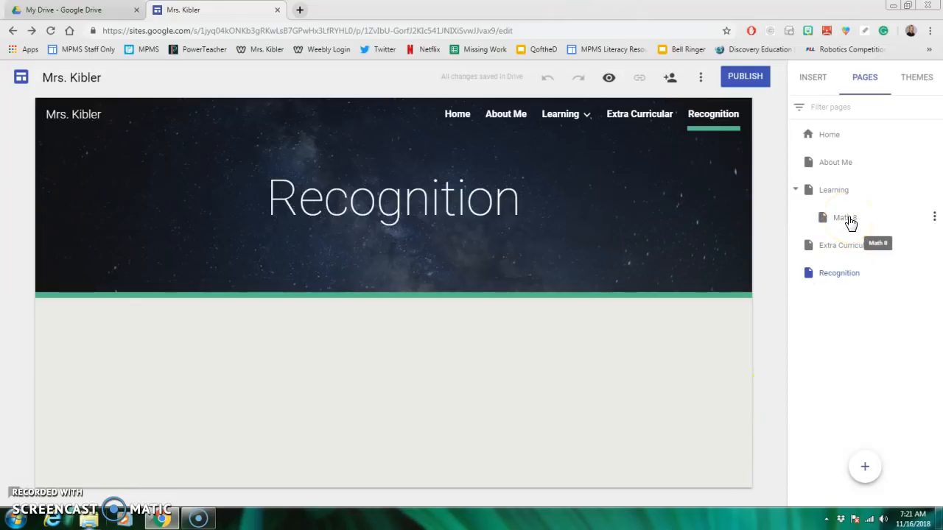
- Open the Learning page and change its header type to Cover
click(833, 191)
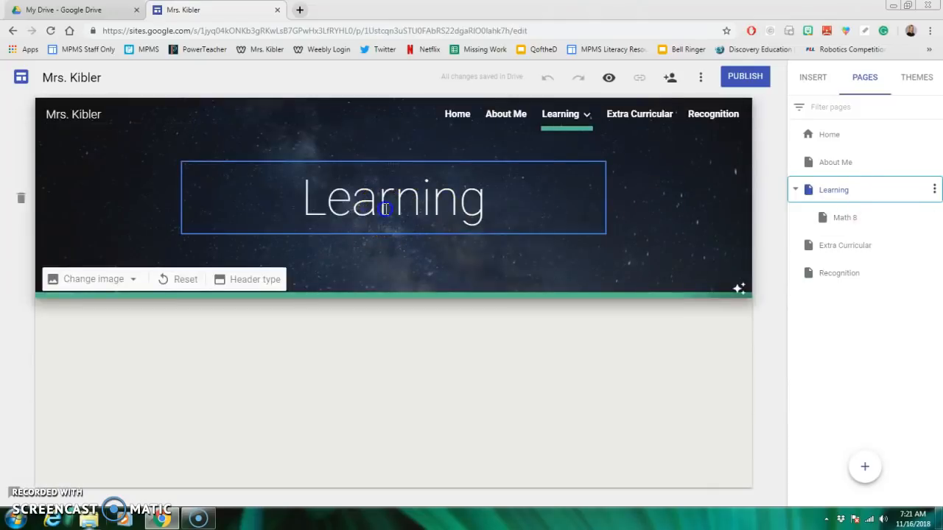
click(383, 208)
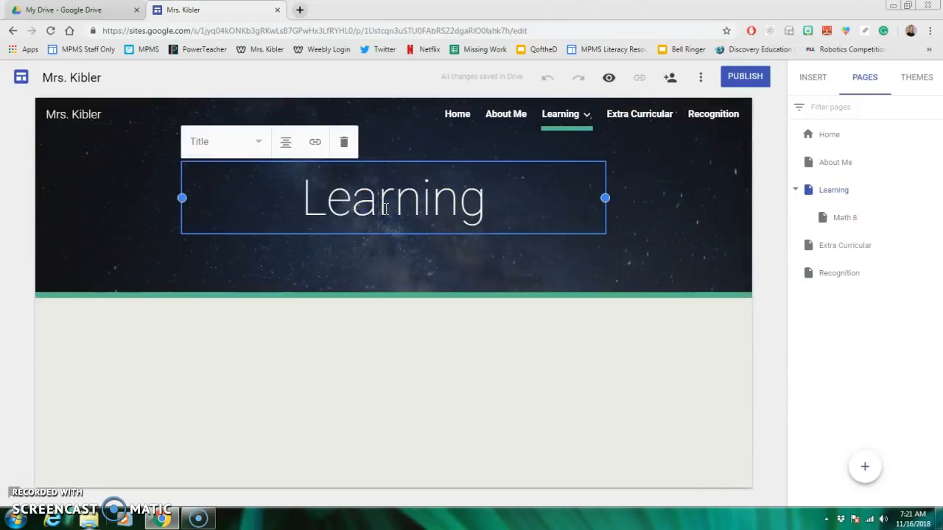
click(232, 277)
click(322, 282)
click(246, 205)
click(184, 199)
click(109, 316)
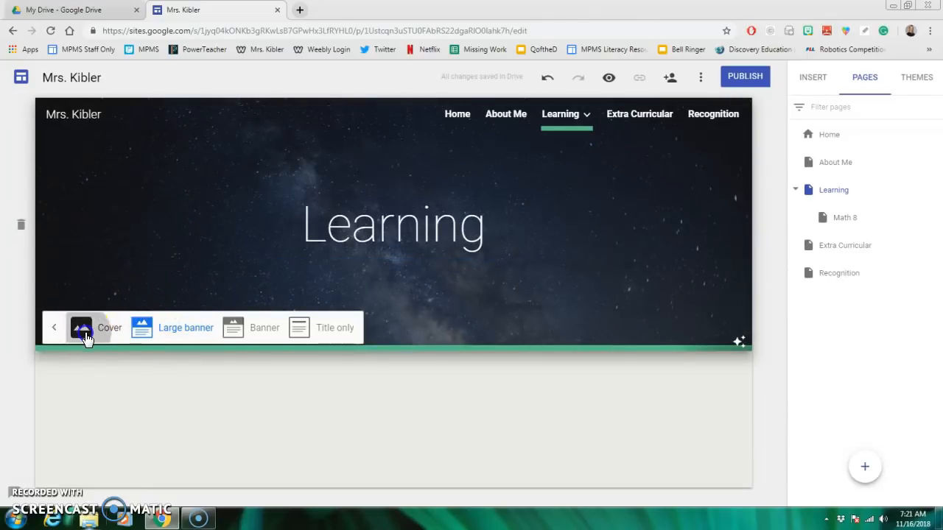
click(427, 331)
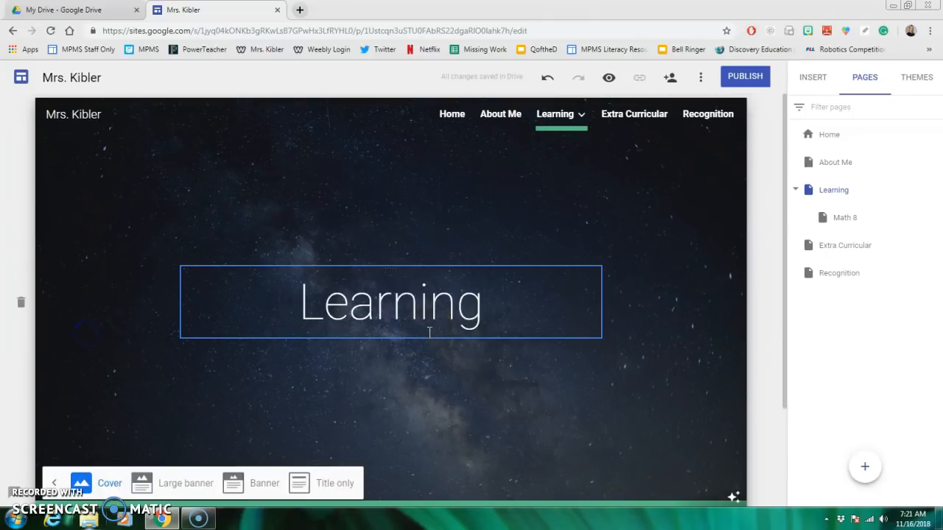
- Replace the Learning page's header image with the gallery photo of a blue notebook, pen and tablet
scroll(221, 427, down, 1)
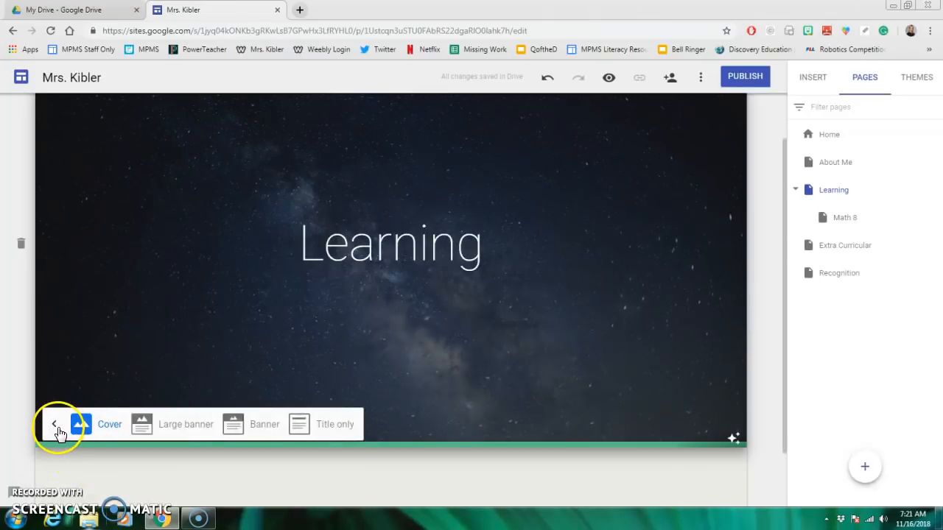
click(53, 429)
click(81, 431)
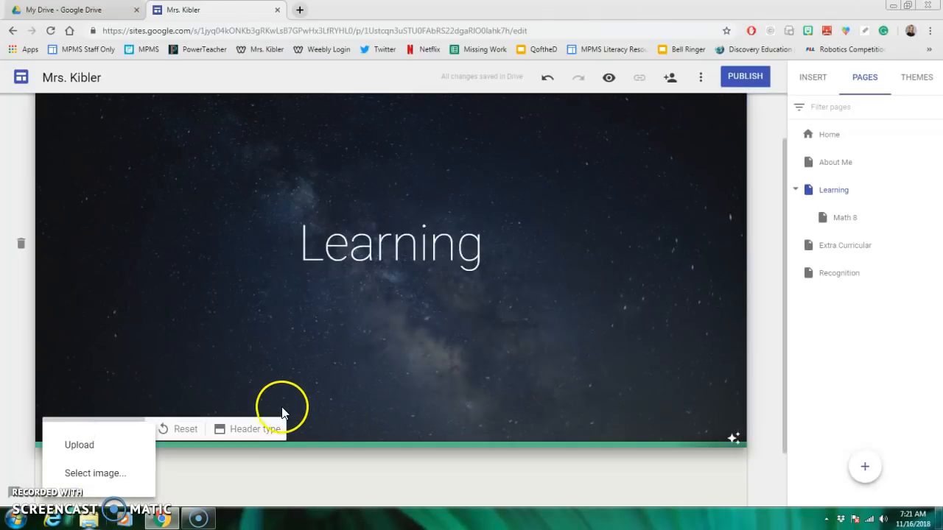
click(90, 474)
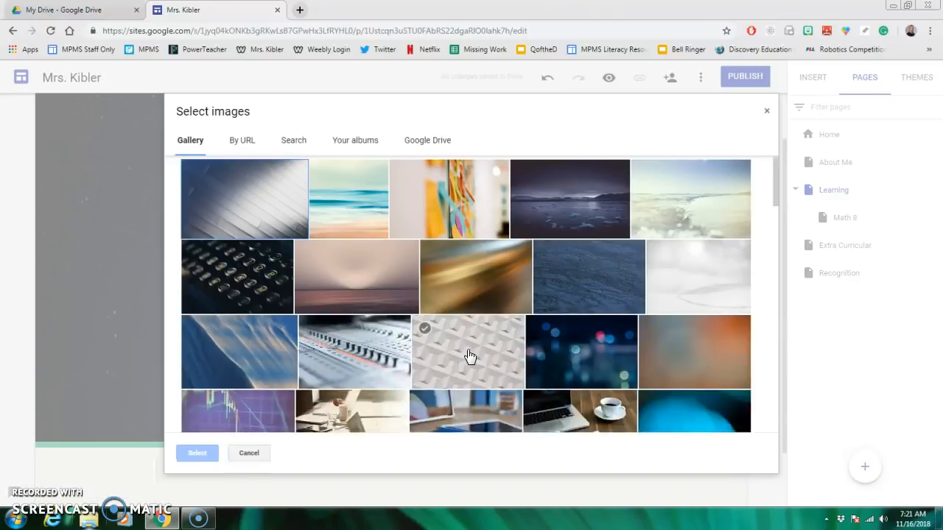
click(474, 346)
scroll(568, 305, down, 2)
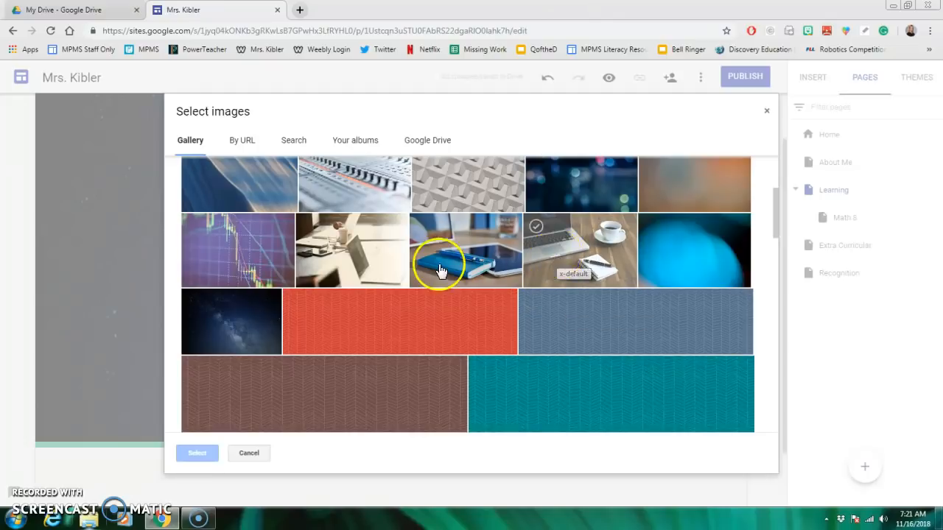
click(442, 271)
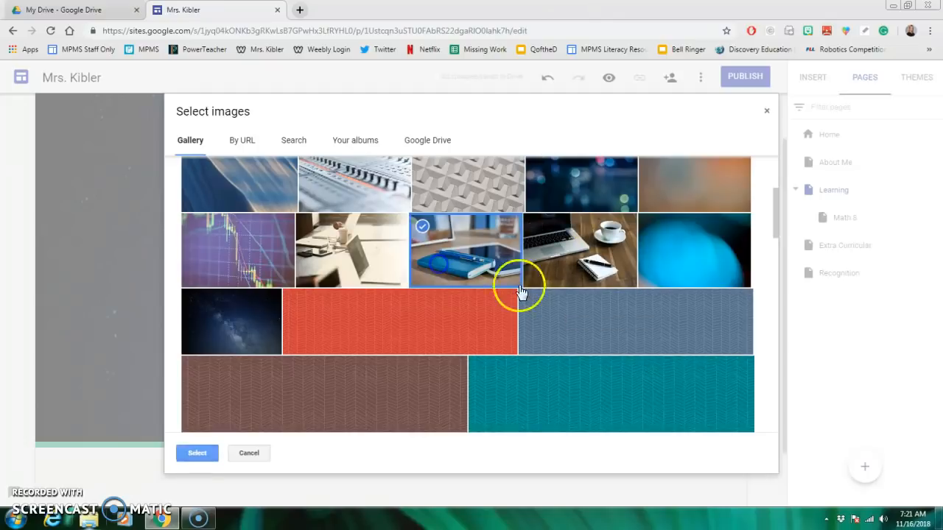
click(194, 452)
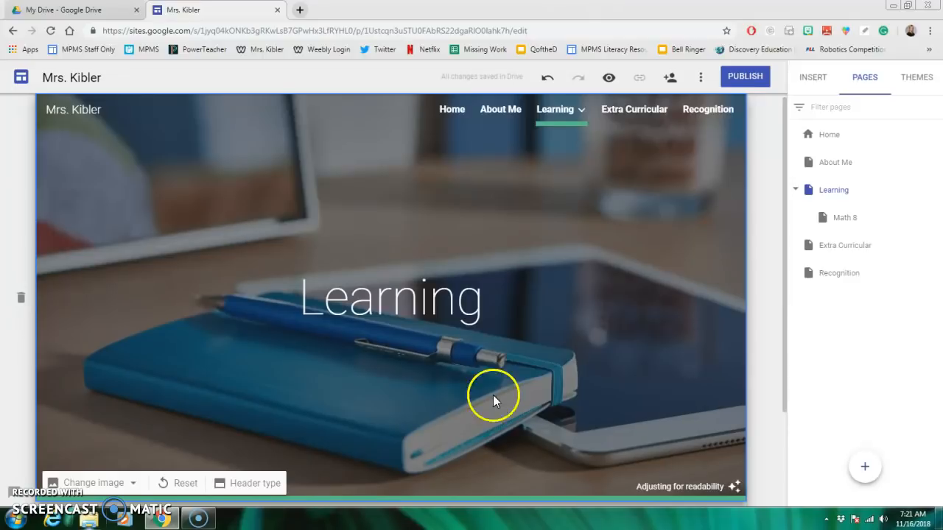
- Remove the readability adjustment from the Learning page's header image so the photo keeps its original brightness
click(437, 331)
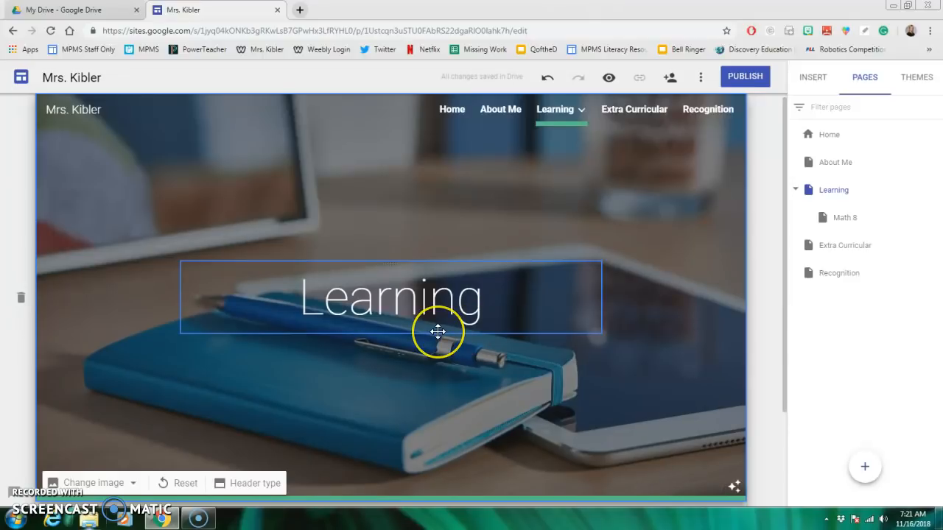
click(733, 492)
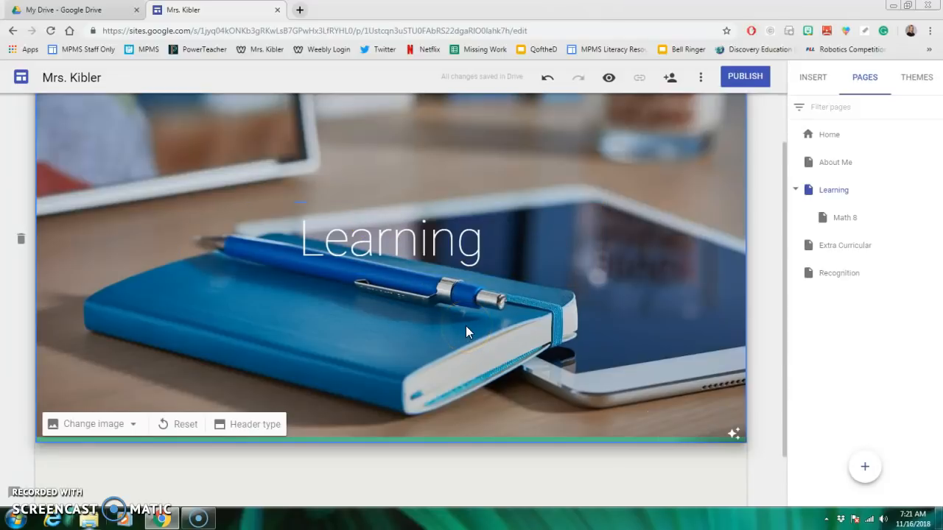
click(411, 242)
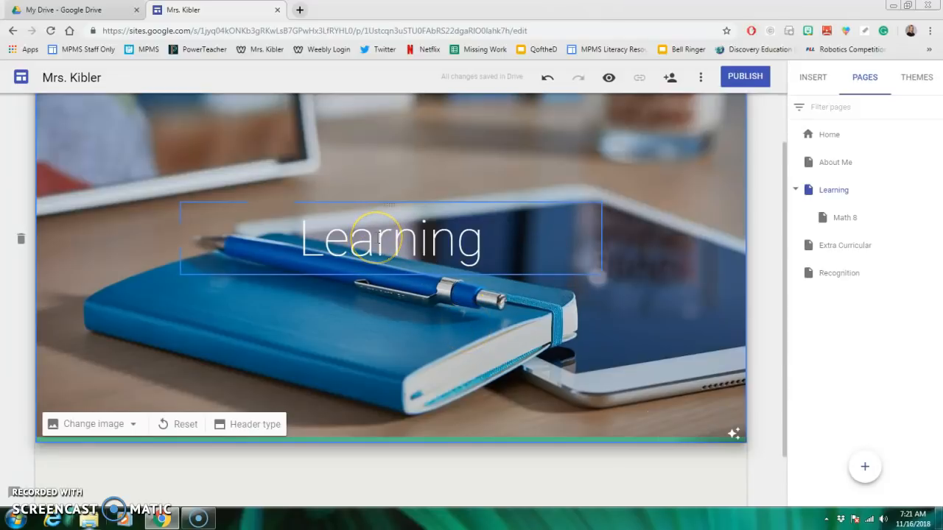
click(732, 433)
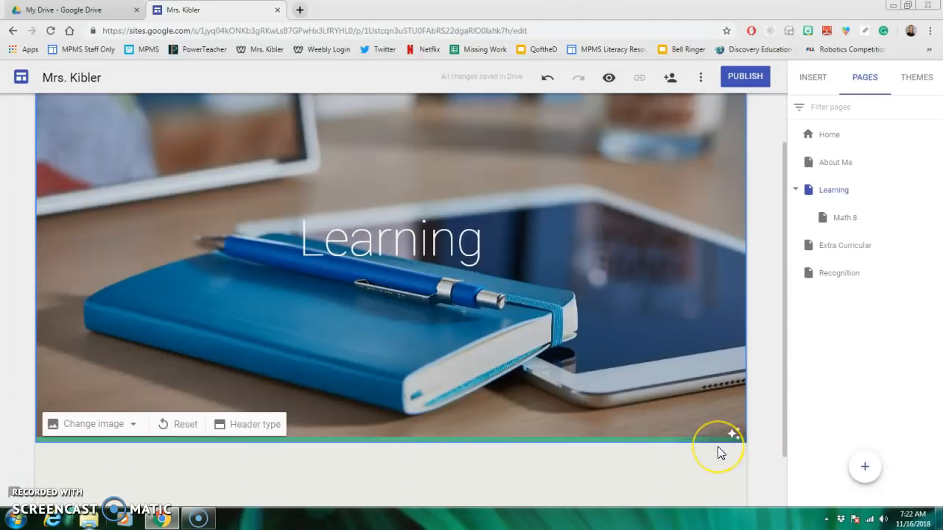
scroll(717, 447, up, 1)
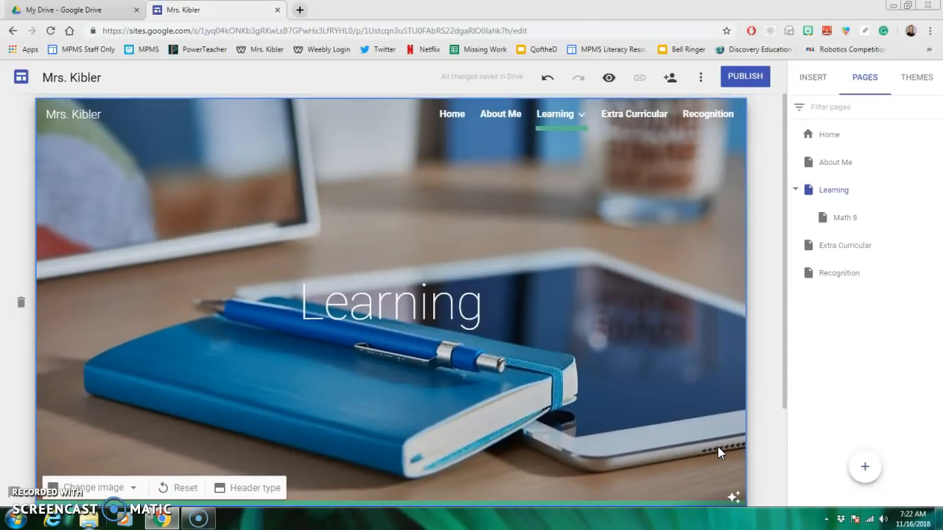